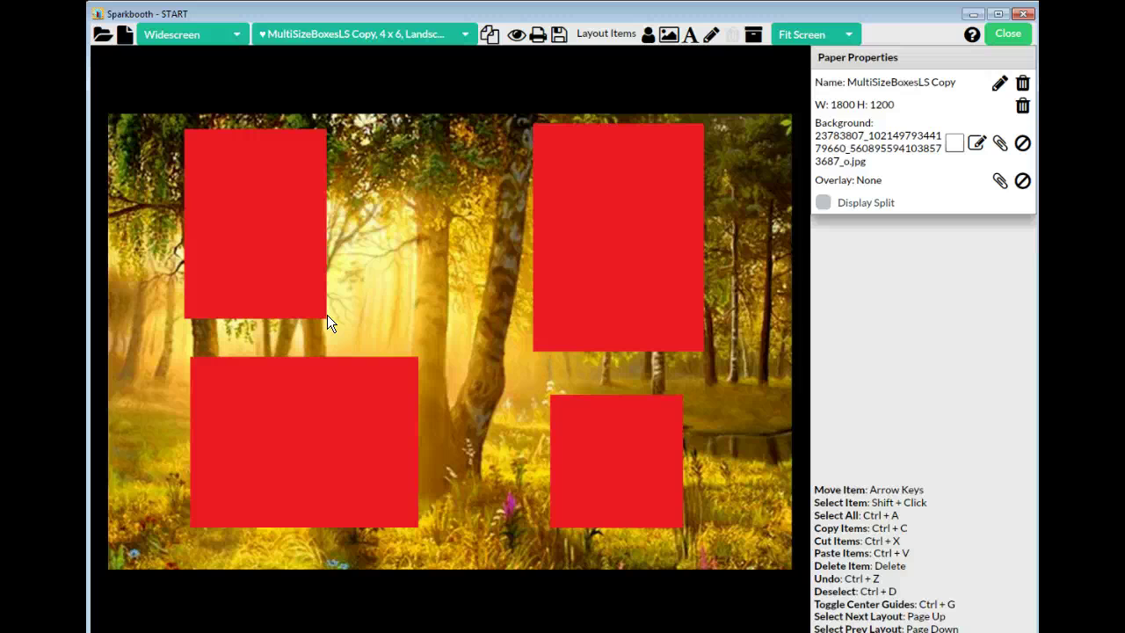
Step: Move the upper-left red box to X 227, Y 50 and open a preview of the layout
mouse_move(278, 245)
mouse_down()
mouse_move(284, 256)
mouse_move(269, 229)
mouse_move(281, 249)
mouse_move(291, 238)
mouse_move(279, 254)
mouse_move(287, 250)
mouse_up()
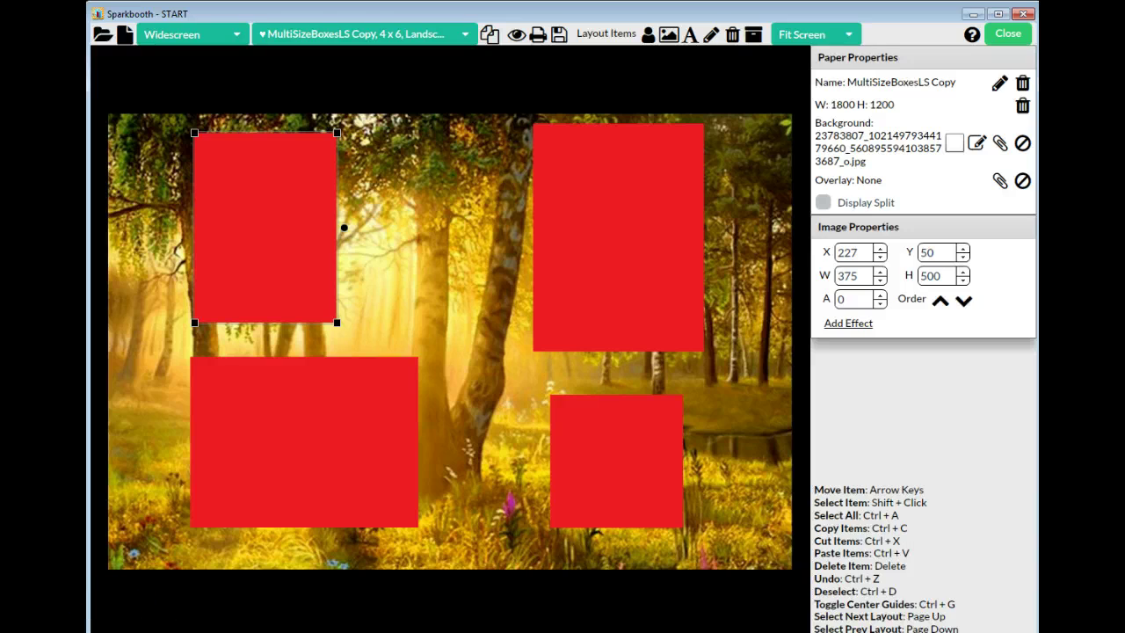
click(685, 519)
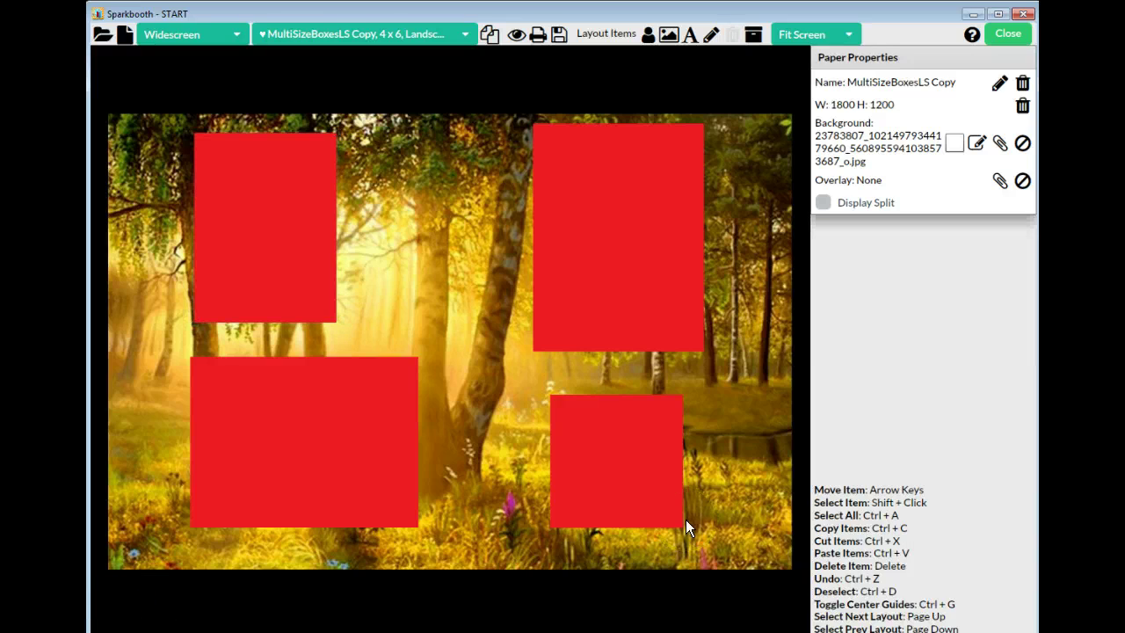
click(518, 39)
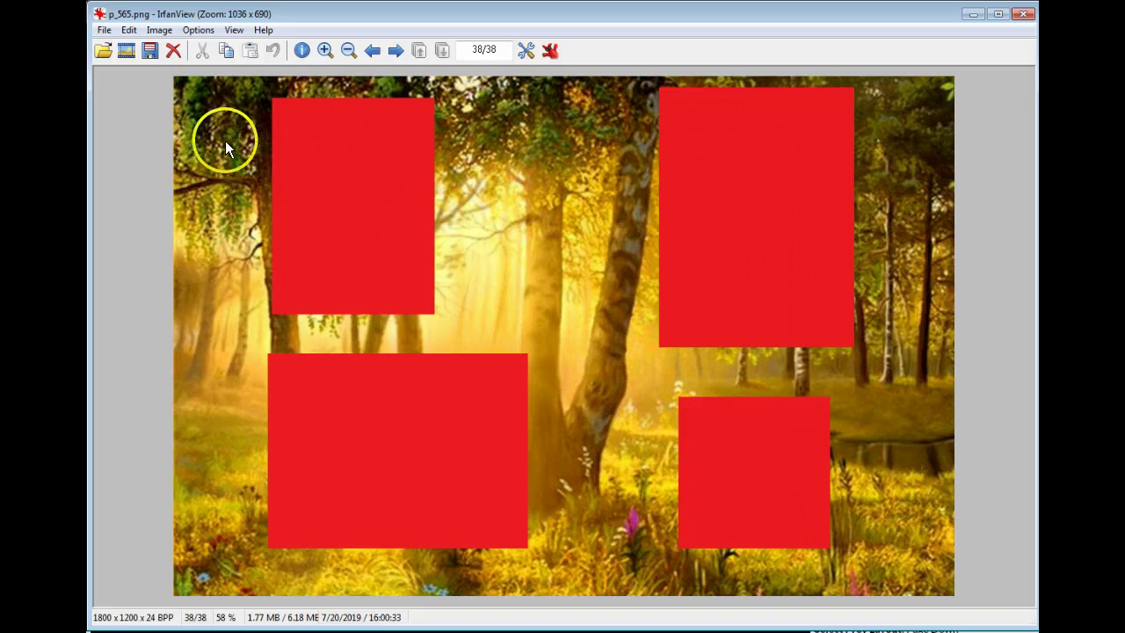
Step: Save the previewed picture as a PNG named p_565BKGF555 and close the image viewer
click(104, 30)
mouse_move(120, 35)
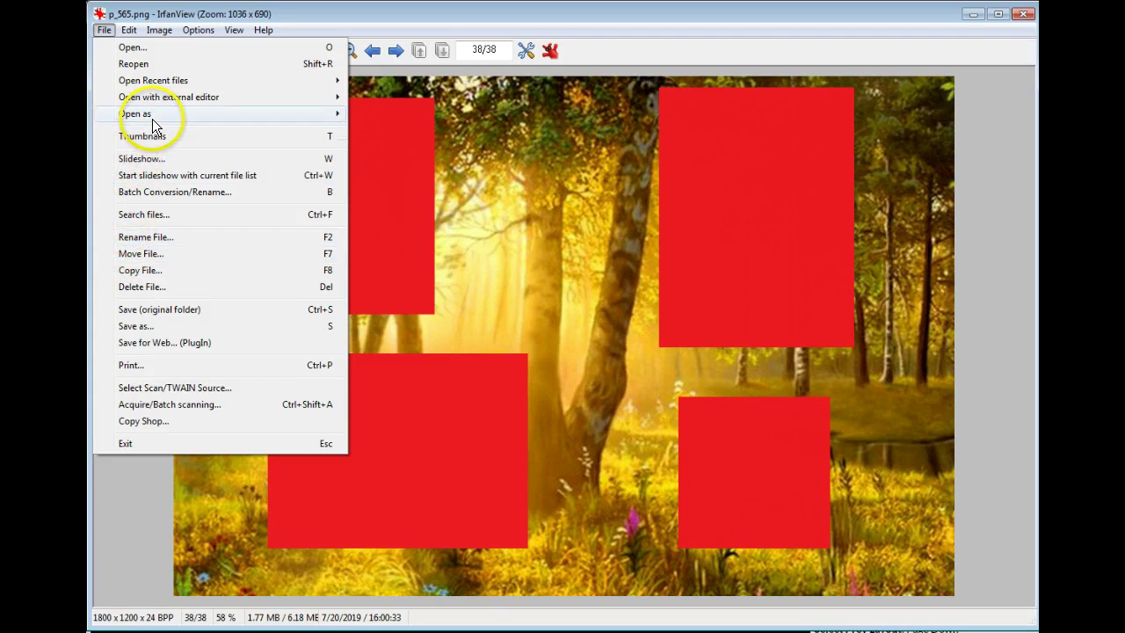
click(144, 328)
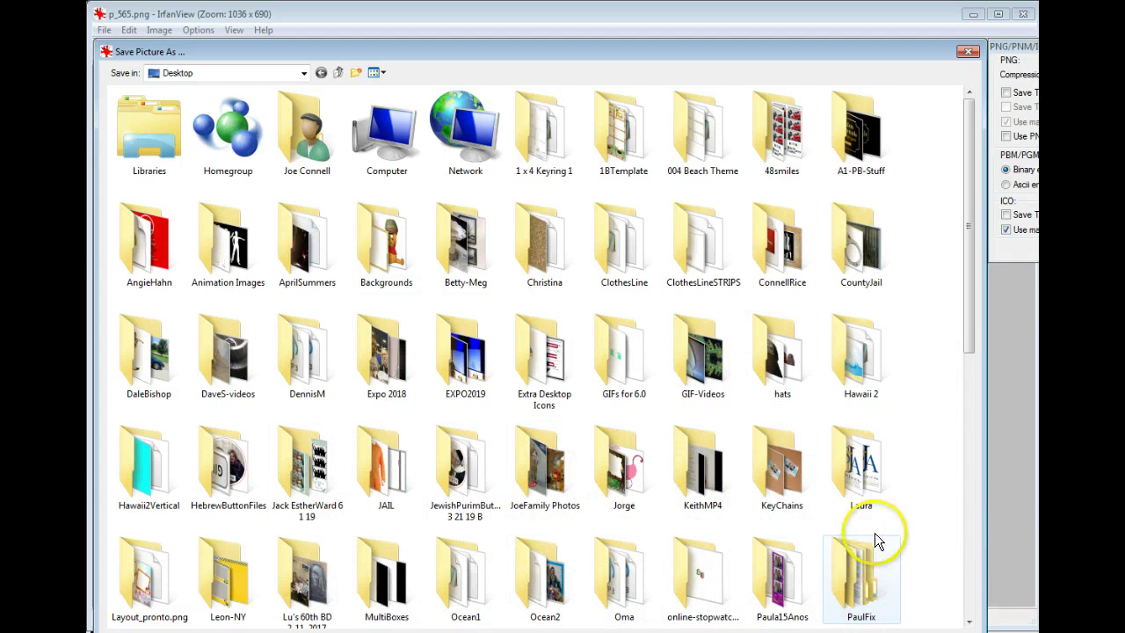
click(222, 546)
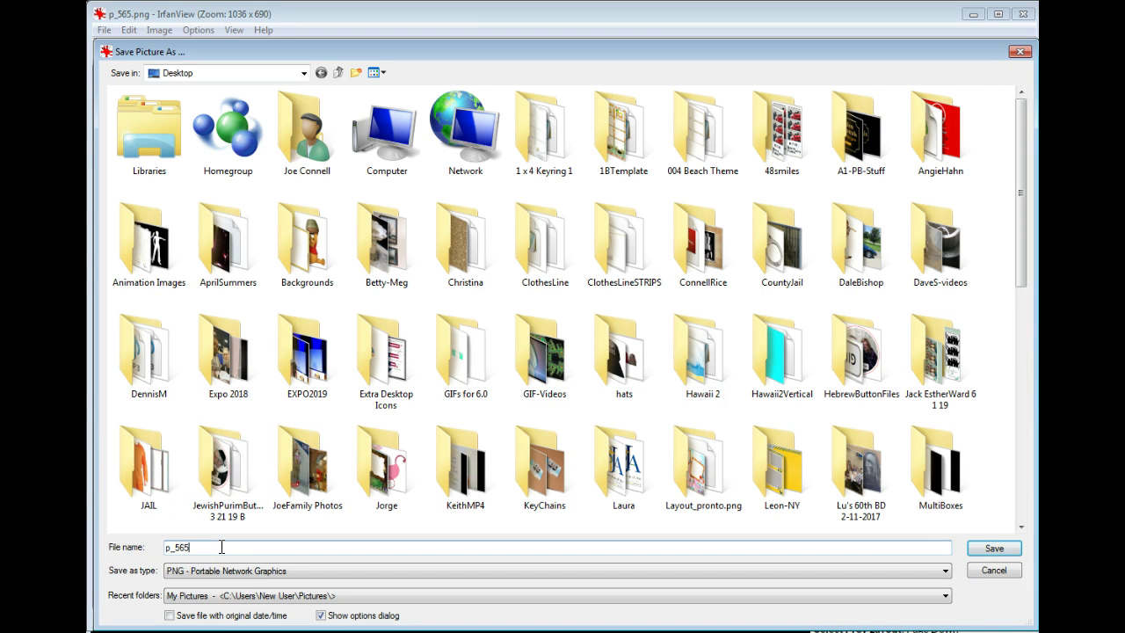
text(BKGF555)
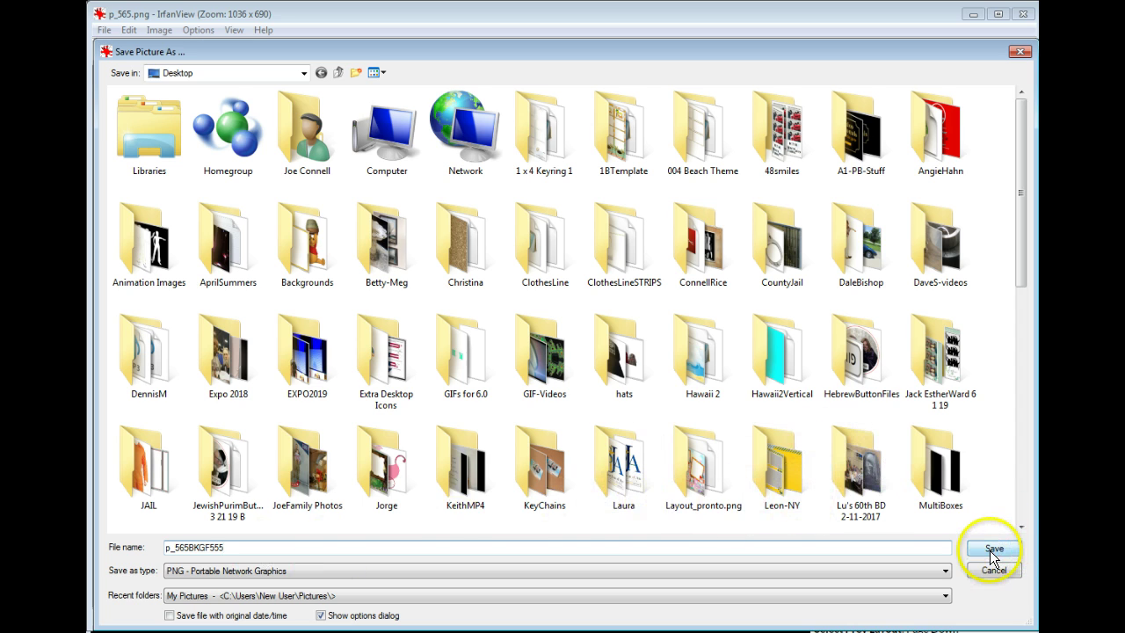
click(944, 571)
click(943, 573)
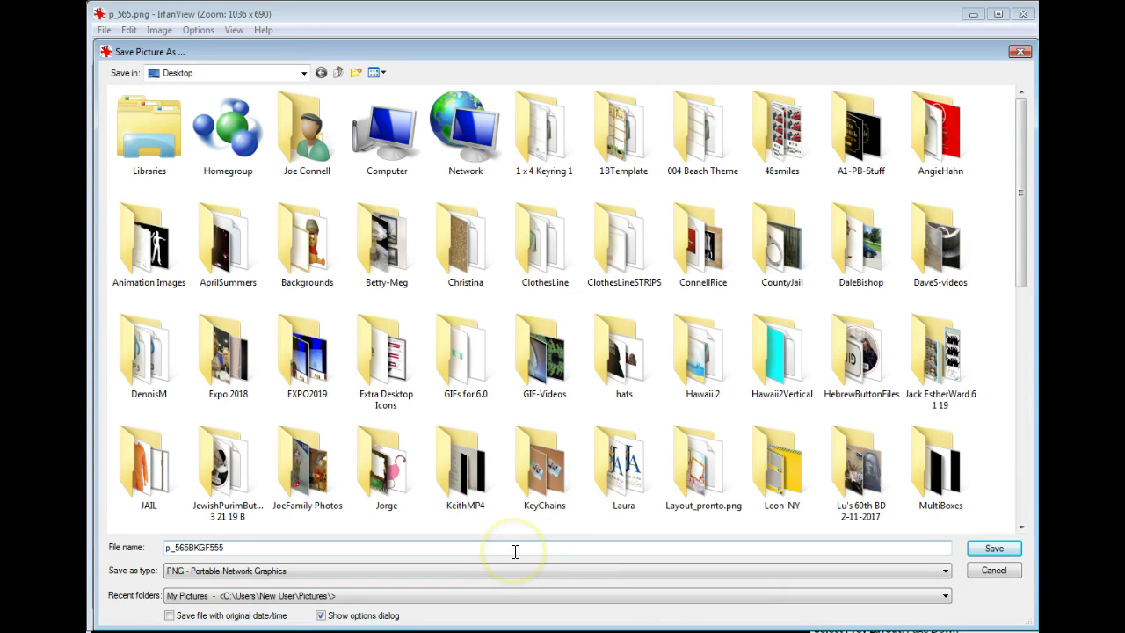
click(993, 549)
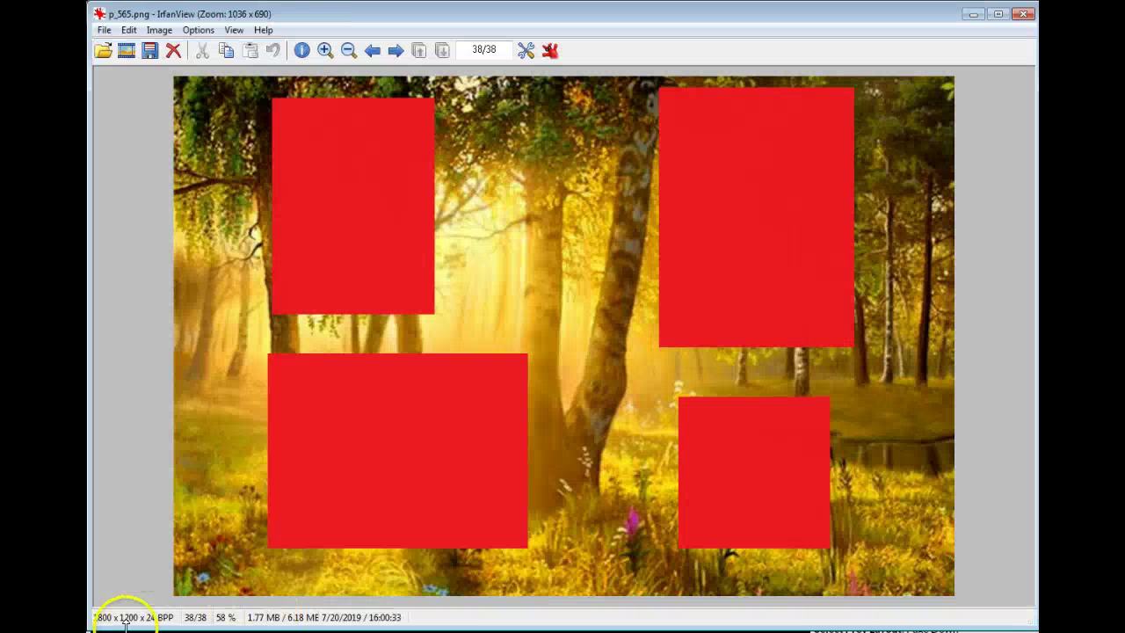
key(Escape)
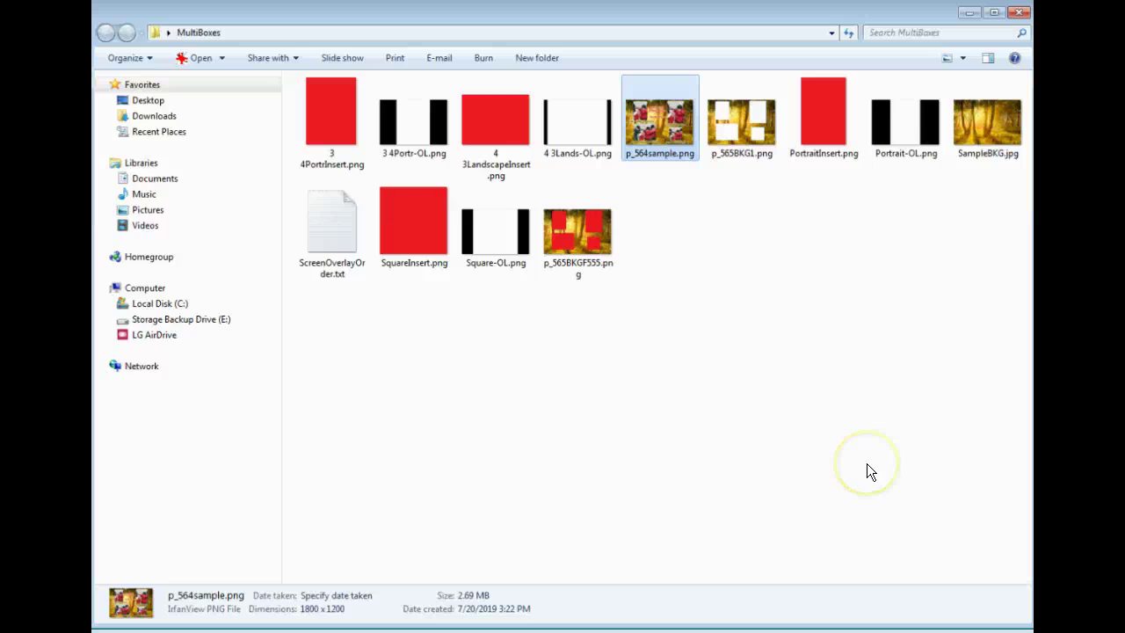
Step: In paint.net, with p_565BKGF555.png open, select the upper-left red box with the Magic Wand at 40% tolerance and delete it
mouse_move(575, 272)
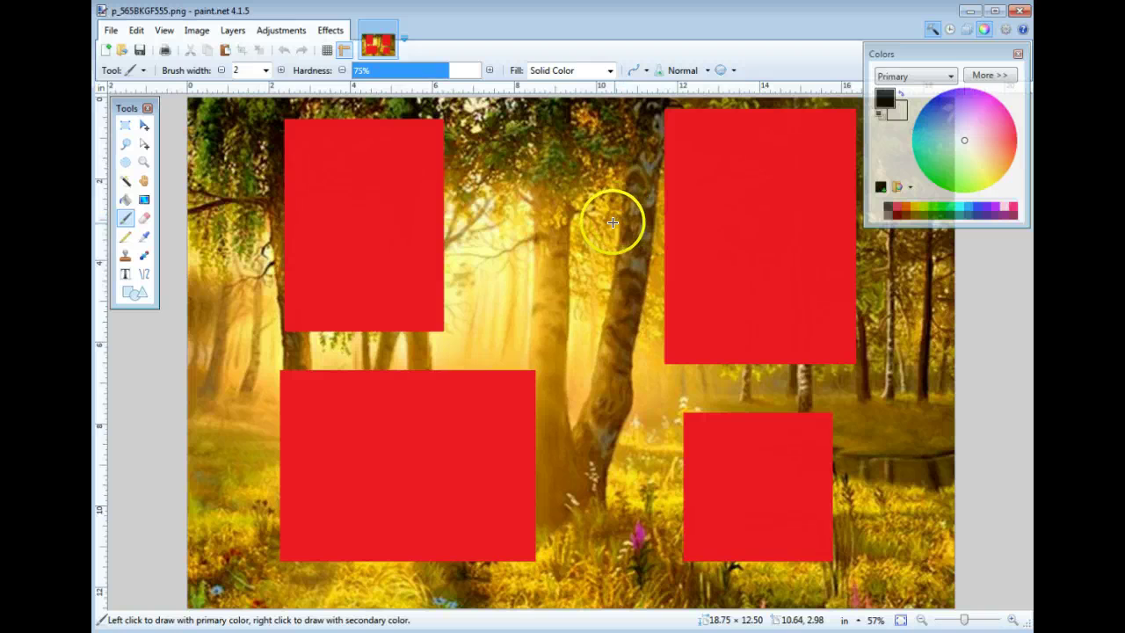
click(126, 180)
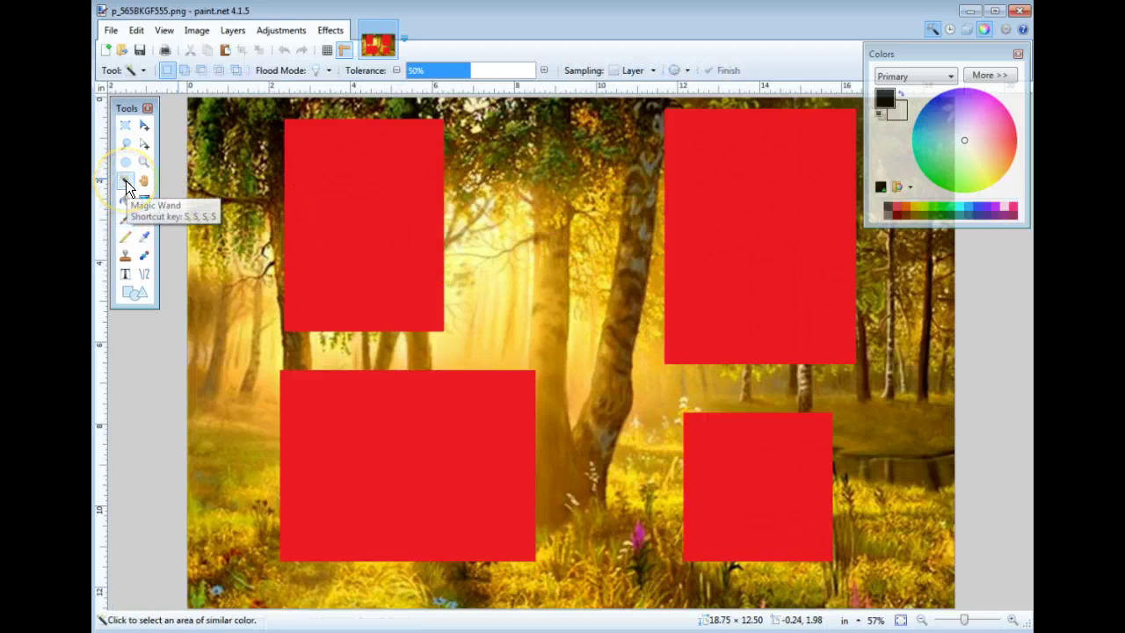
click(375, 208)
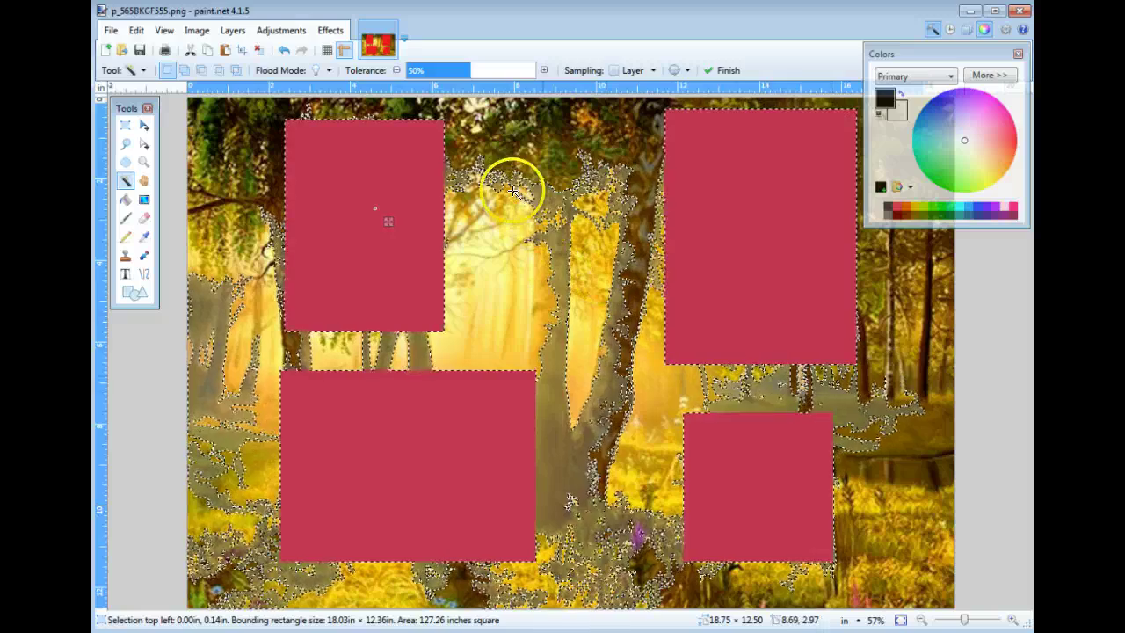
click(456, 70)
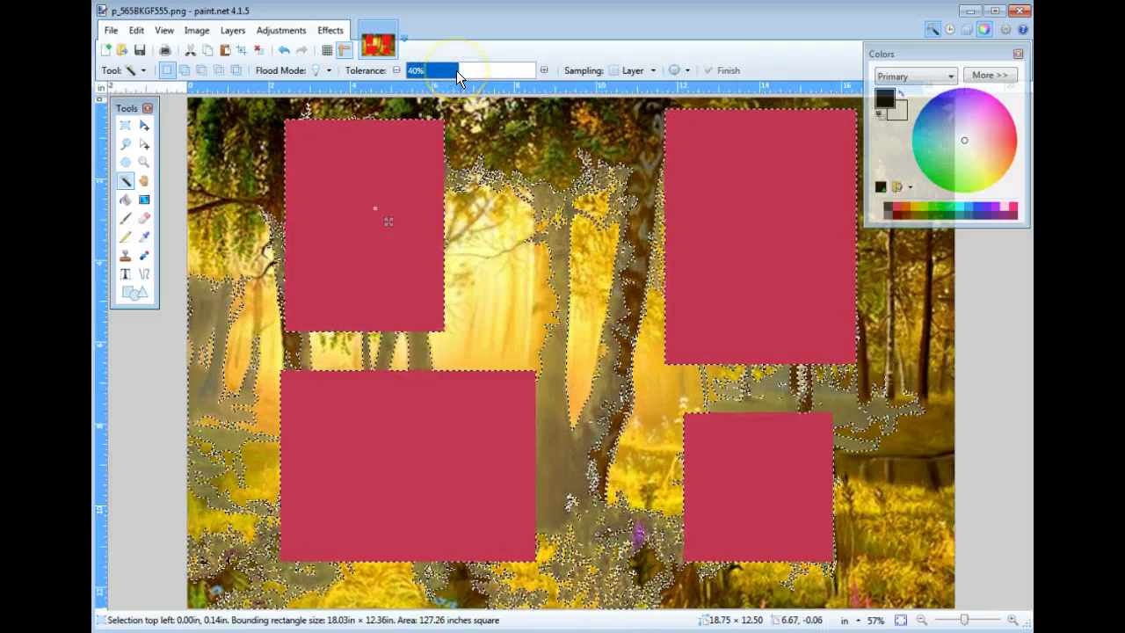
drag(420, 169, 380, 247)
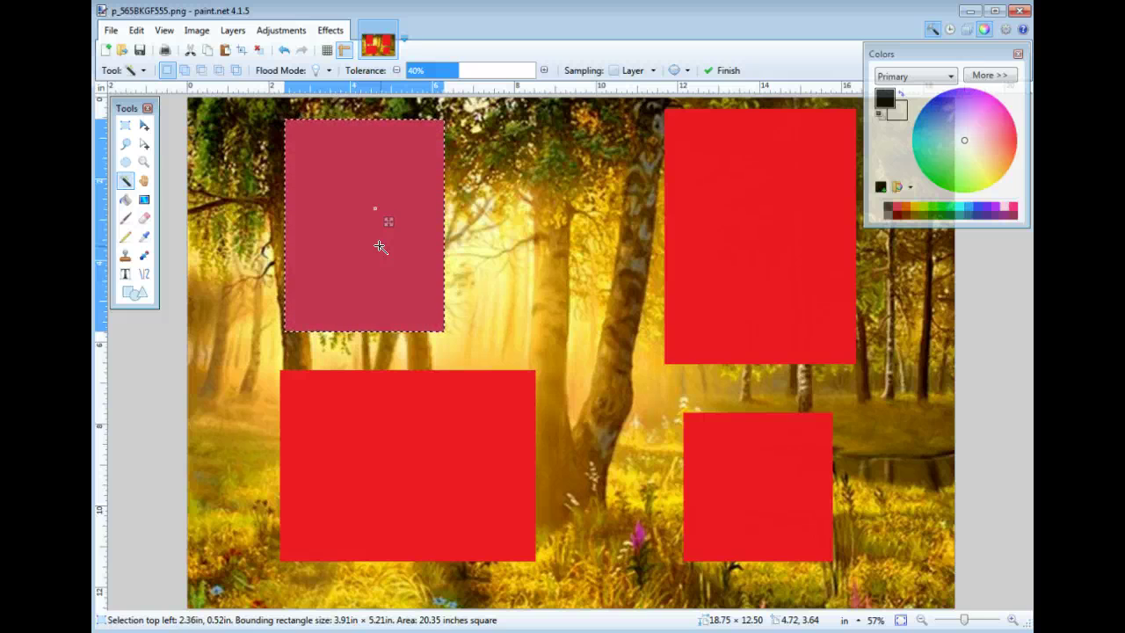
key(Delete)
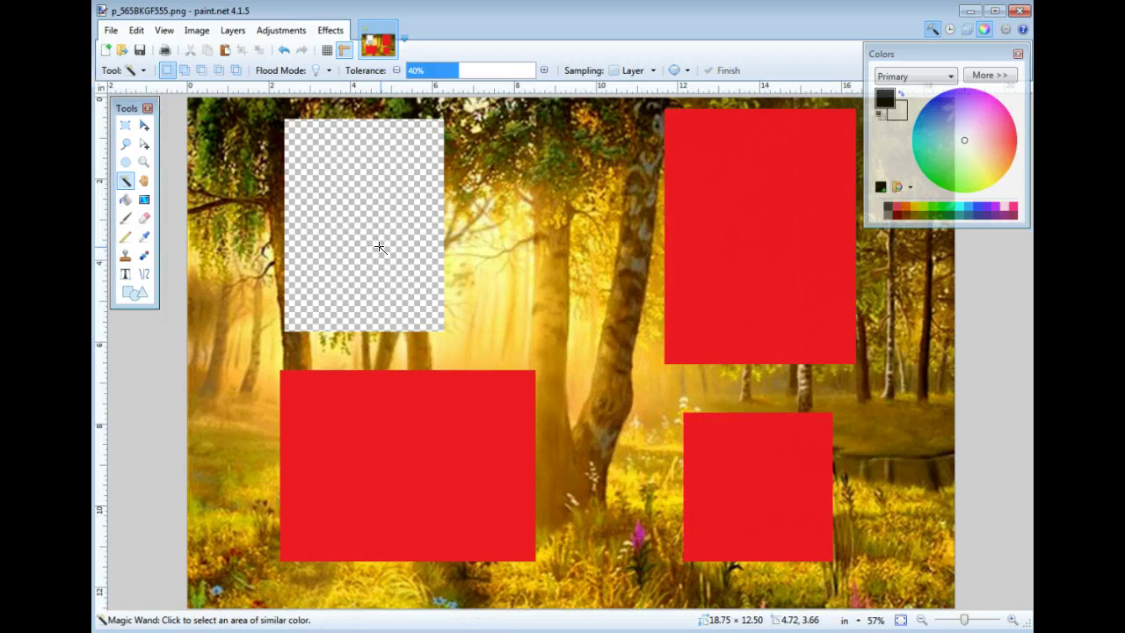
Step: Select and delete the three remaining red boxes one by one with the Magic Wand
click(725, 244)
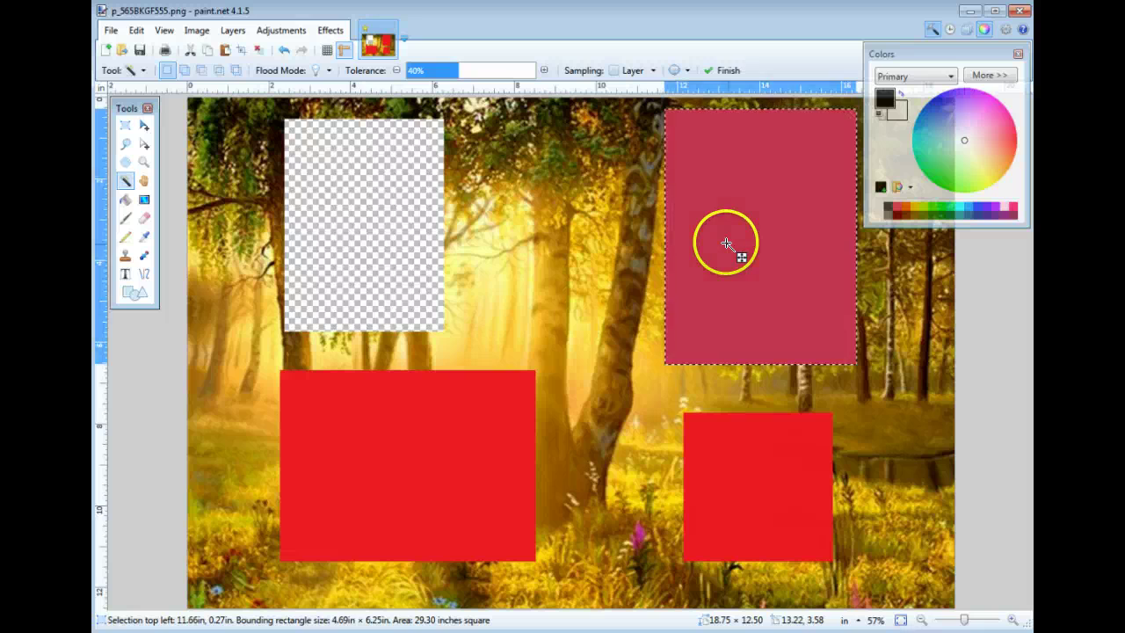
key(Delete)
click(416, 474)
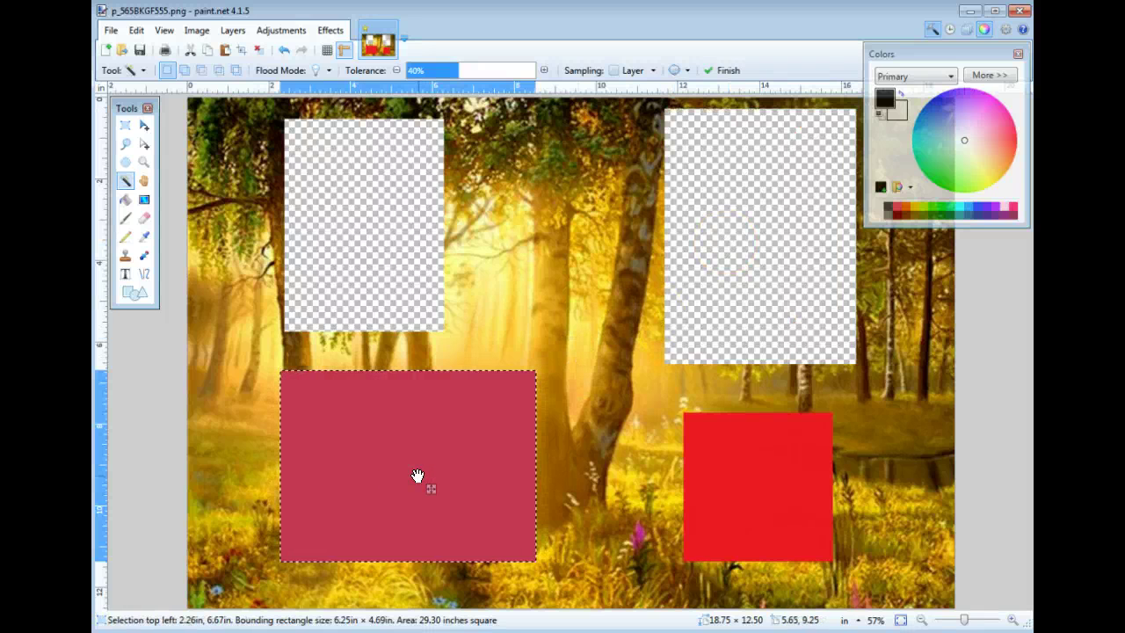
key(Delete)
click(738, 487)
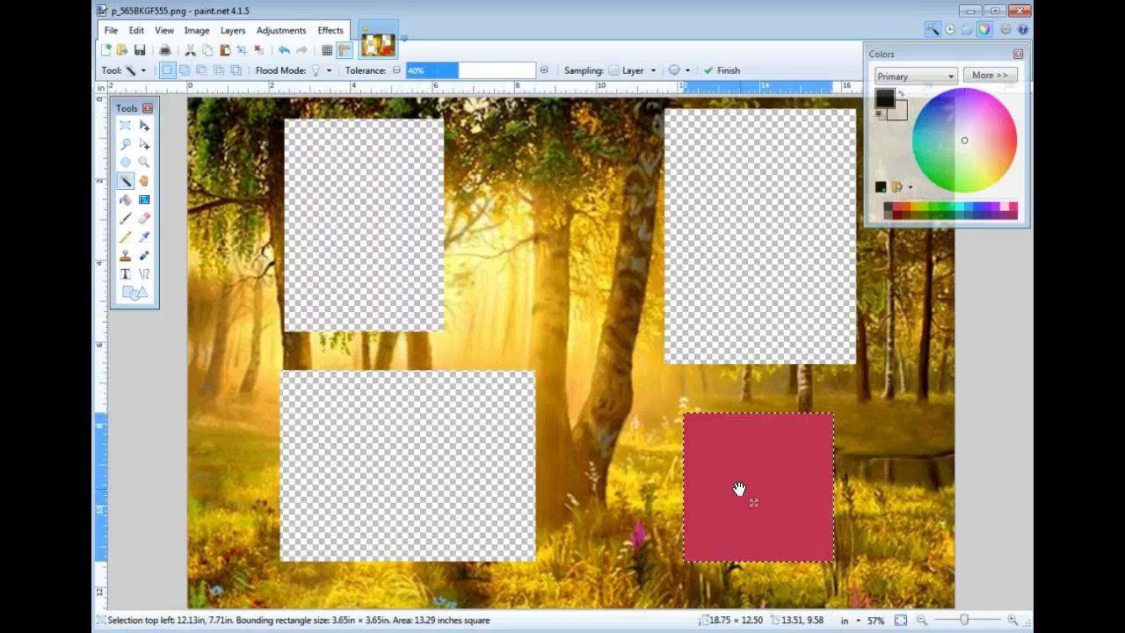
key(Delete)
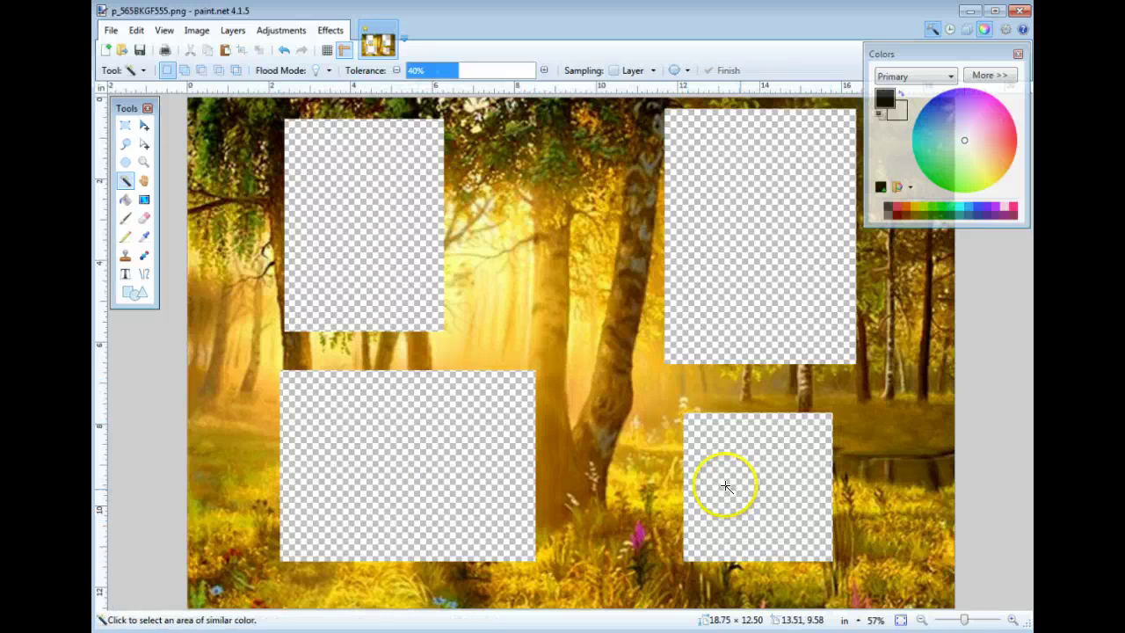
Step: Start saving the edited picture, inspect the transparent cut-outs in the save preview, and return to Sparkbooth
click(109, 32)
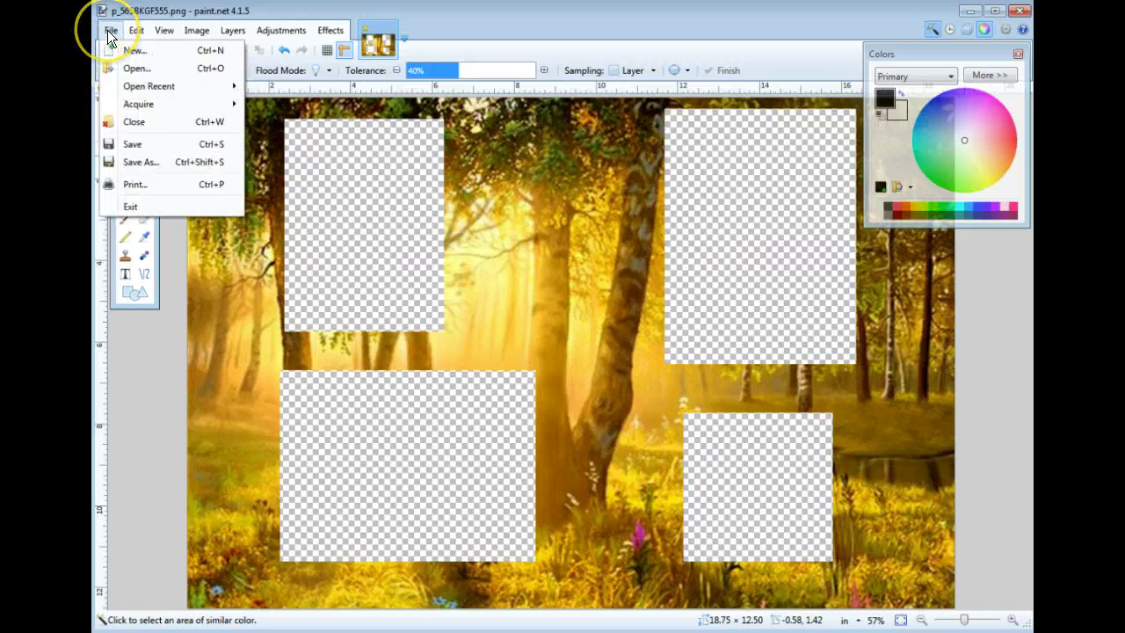
click(136, 147)
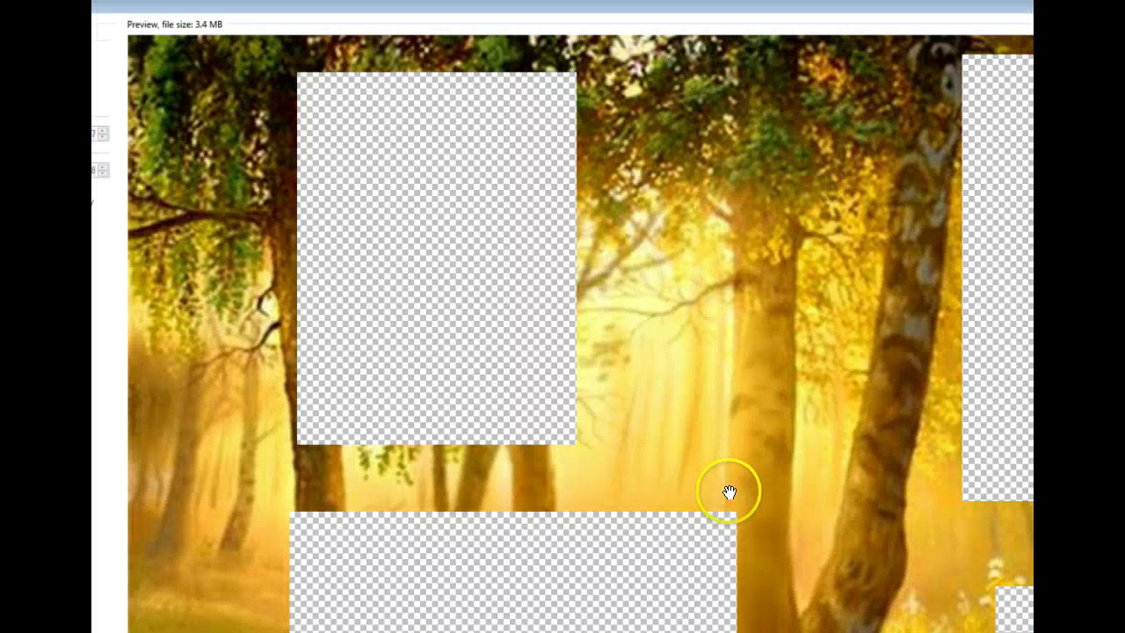
scroll(731, 489, down, 2)
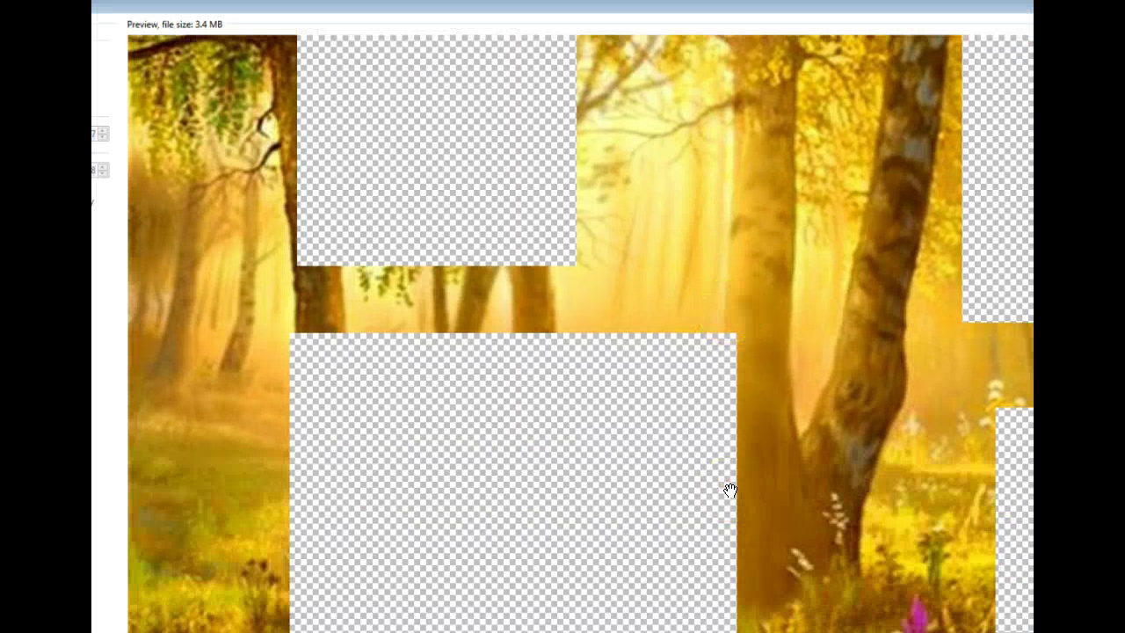
scroll(730, 490, up, 2)
scroll(731, 490, down, 1)
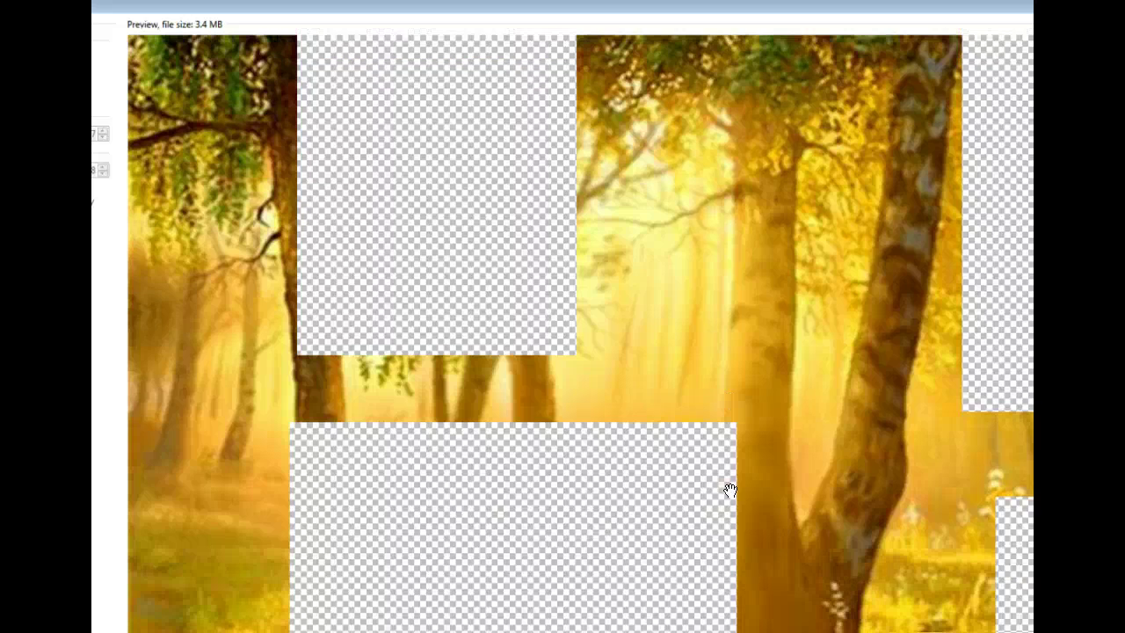
scroll(730, 489, up, 1)
click(434, 595)
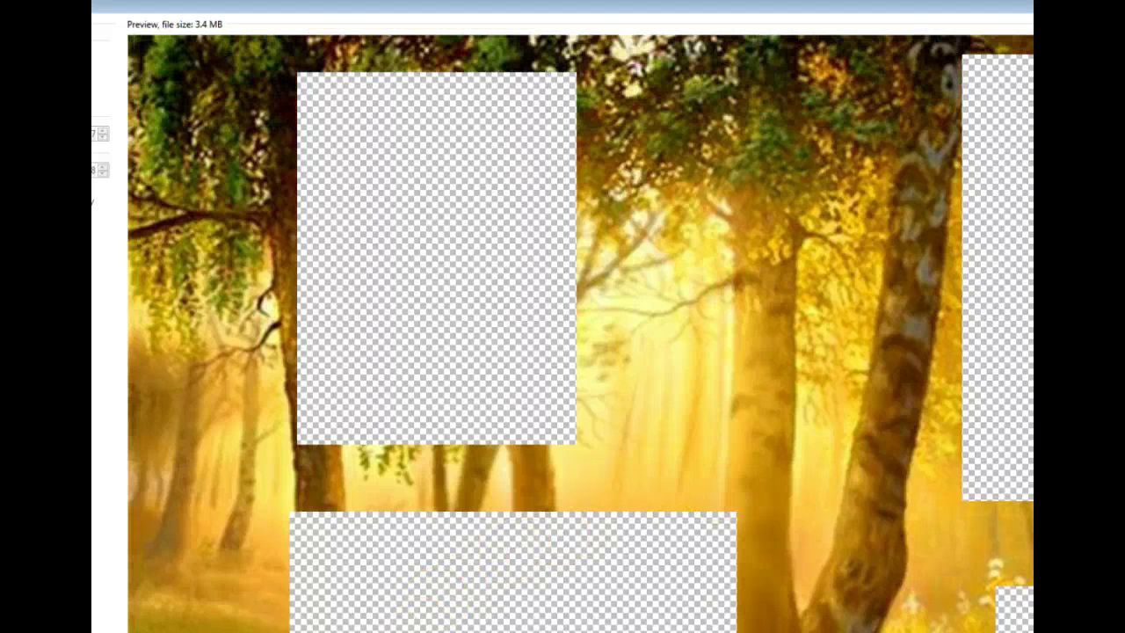
click(604, 447)
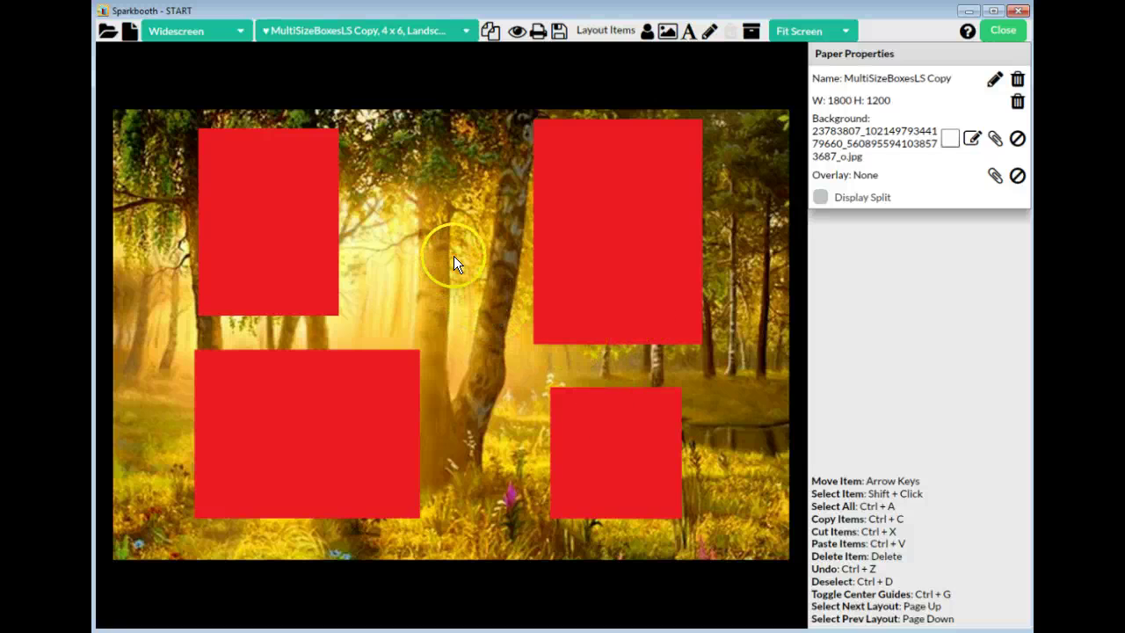
Step: Create a new 4 x 6 landscape layout named ZZZZZZ with Widescreen photo size at 300 dpi
click(129, 46)
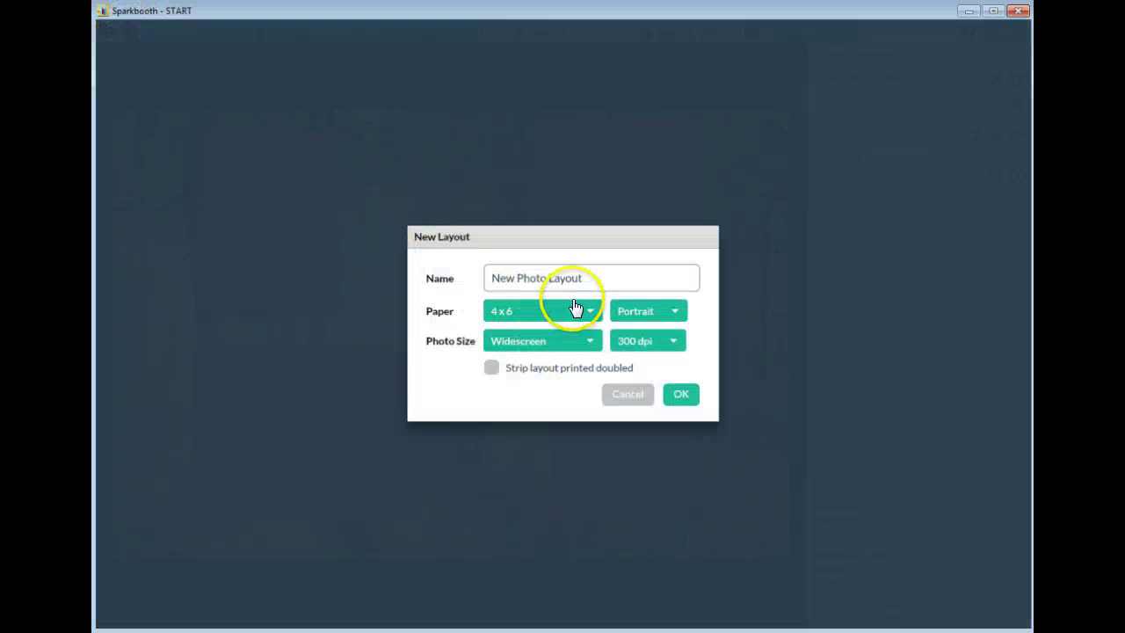
click(599, 276)
drag(599, 277, 377, 283)
text(ZZZZZZ)
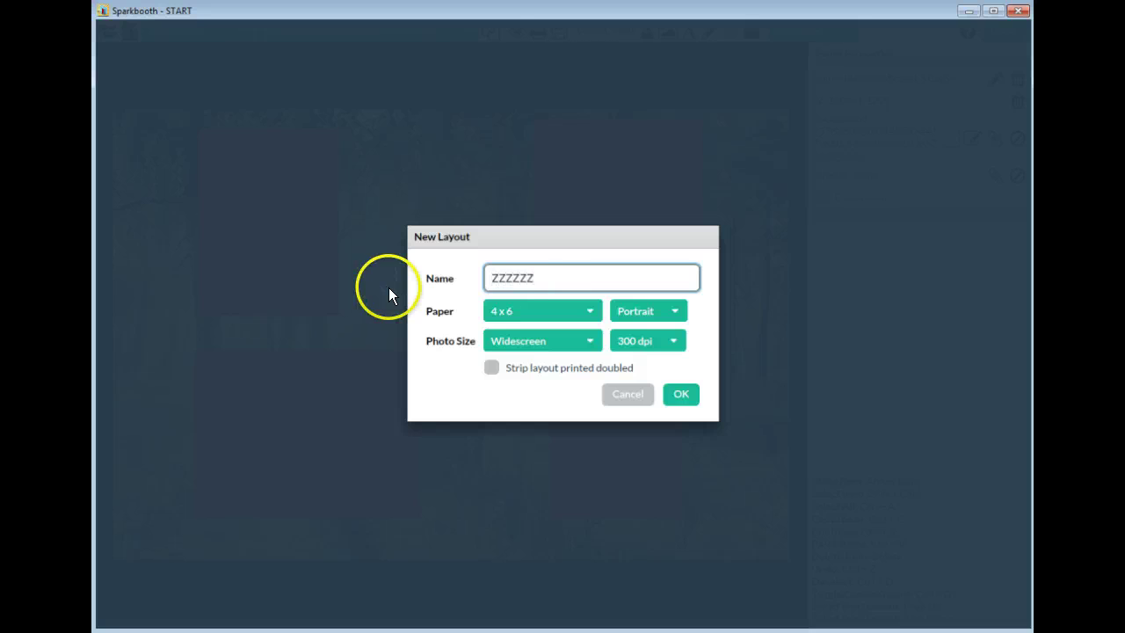
click(674, 313)
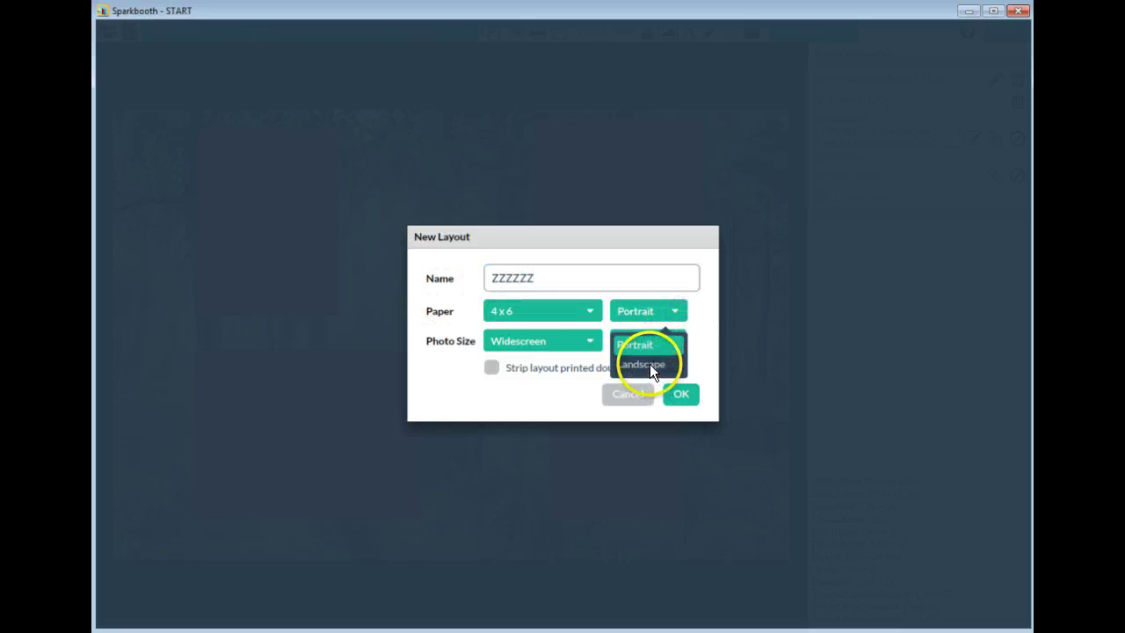
click(650, 363)
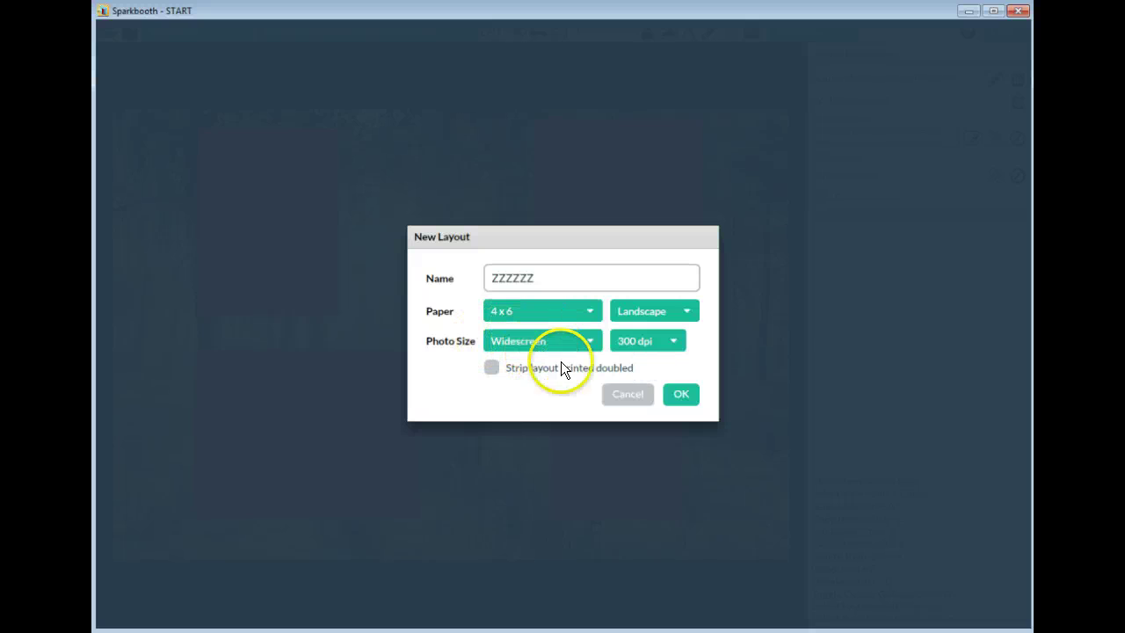
click(674, 400)
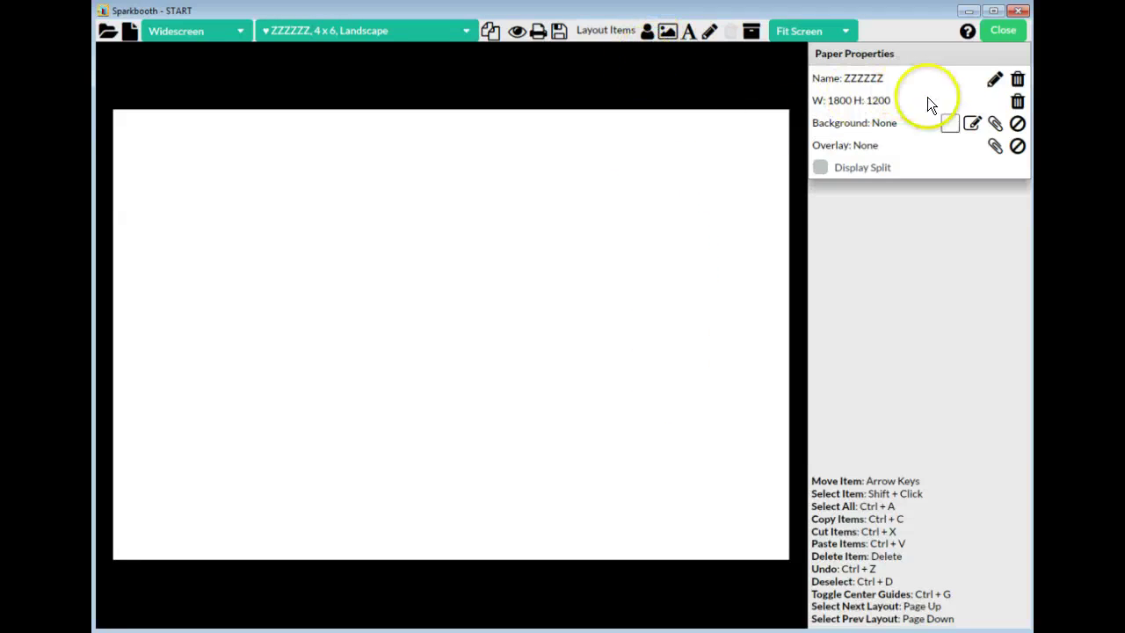
Step: Set p_565BKG1.png from the MultiBoxes folder as the layout's background
click(992, 128)
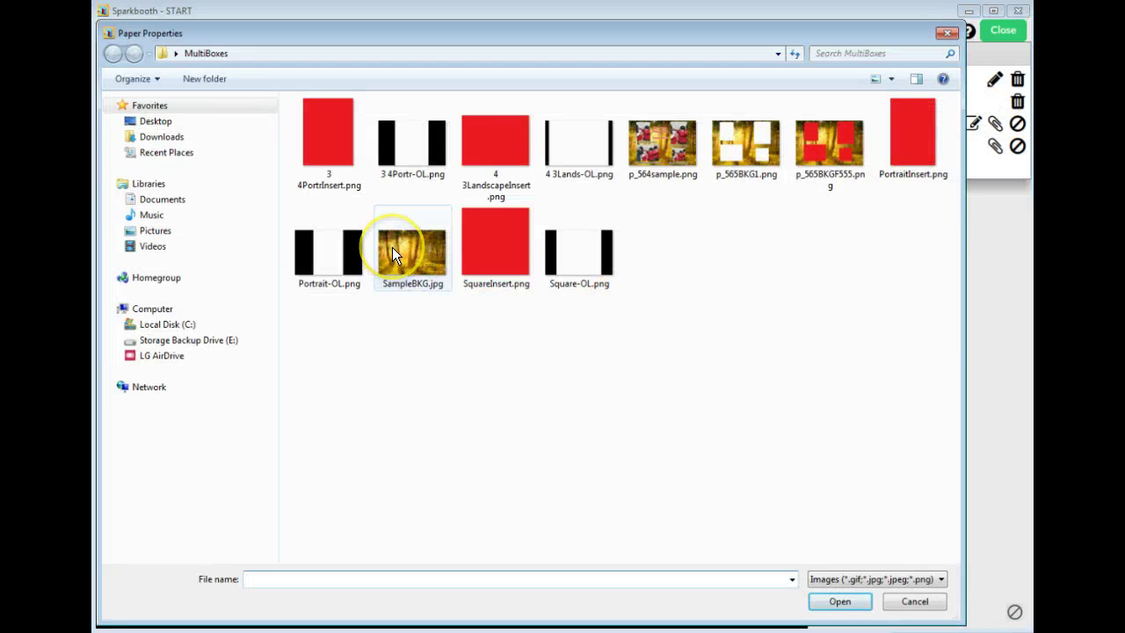
click(740, 161)
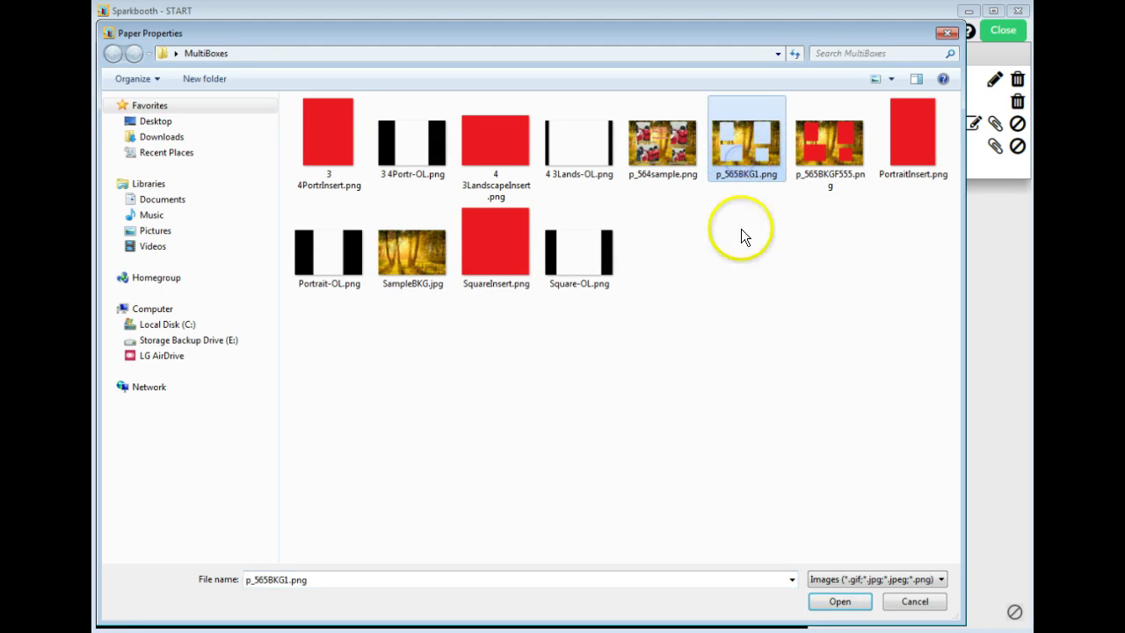
click(840, 602)
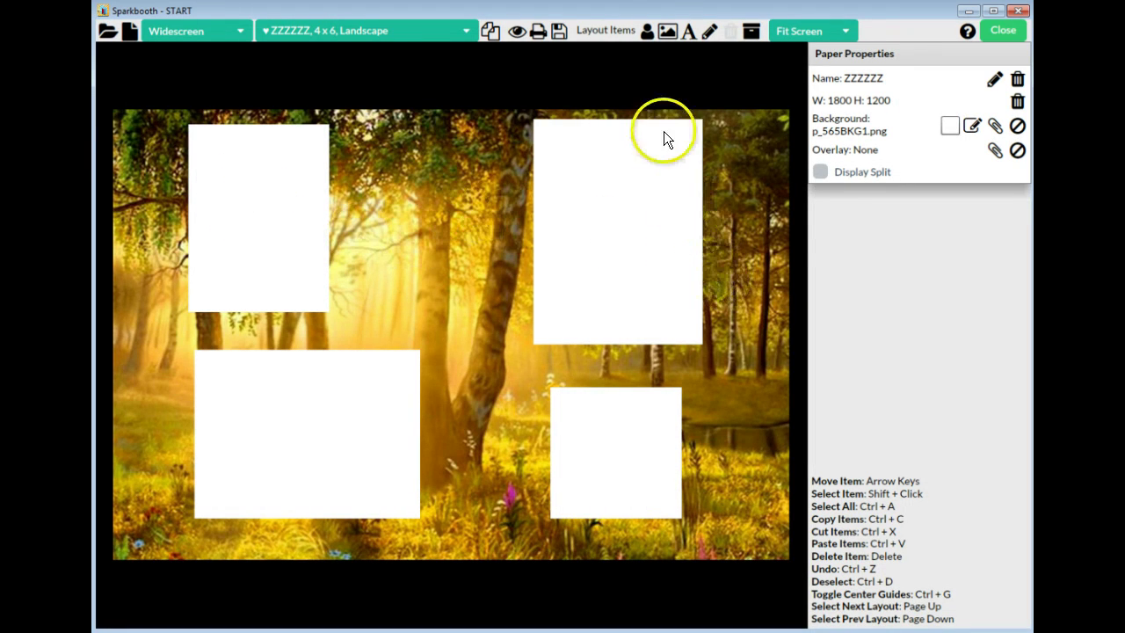
Step: Add photo 1 to the layout and place it over the background's upper-right cut-out
click(645, 32)
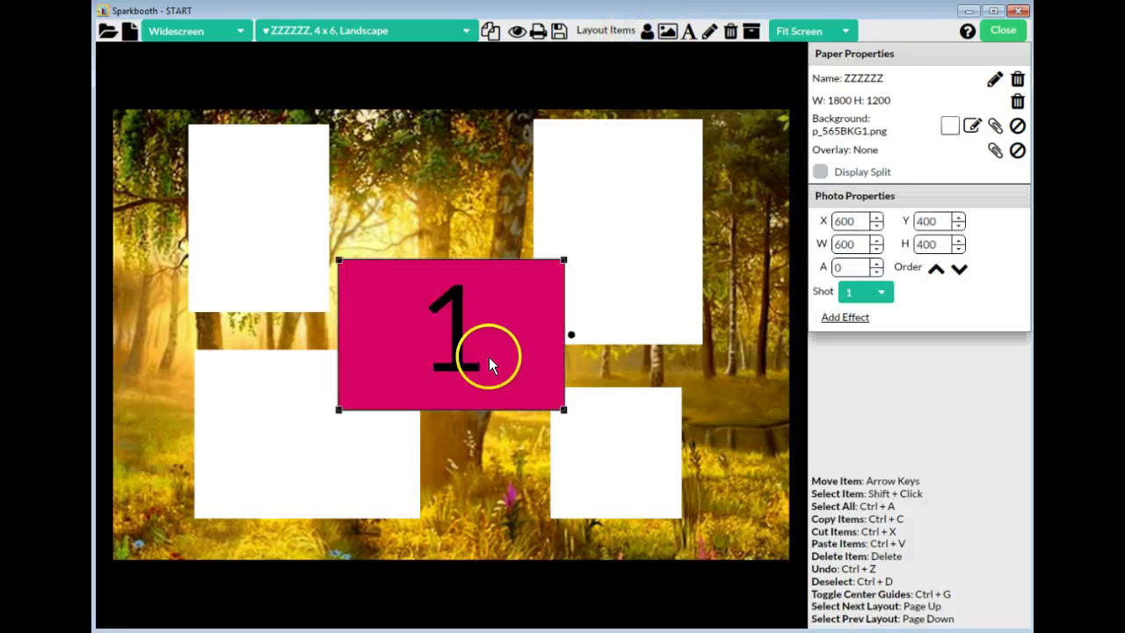
drag(489, 358, 633, 219)
click(795, 34)
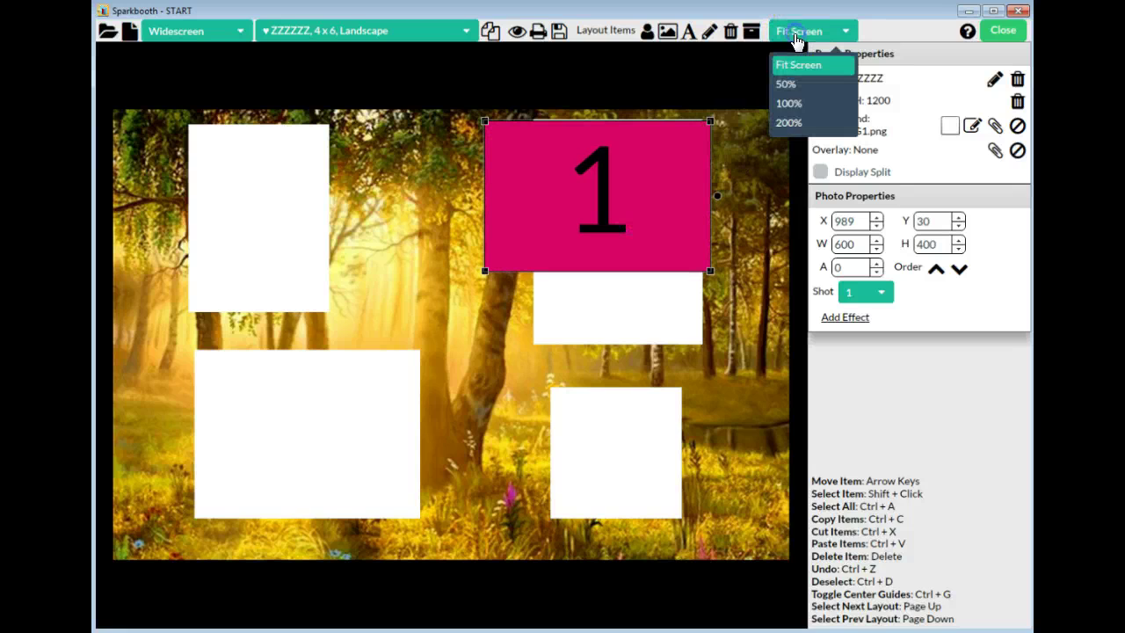
click(788, 103)
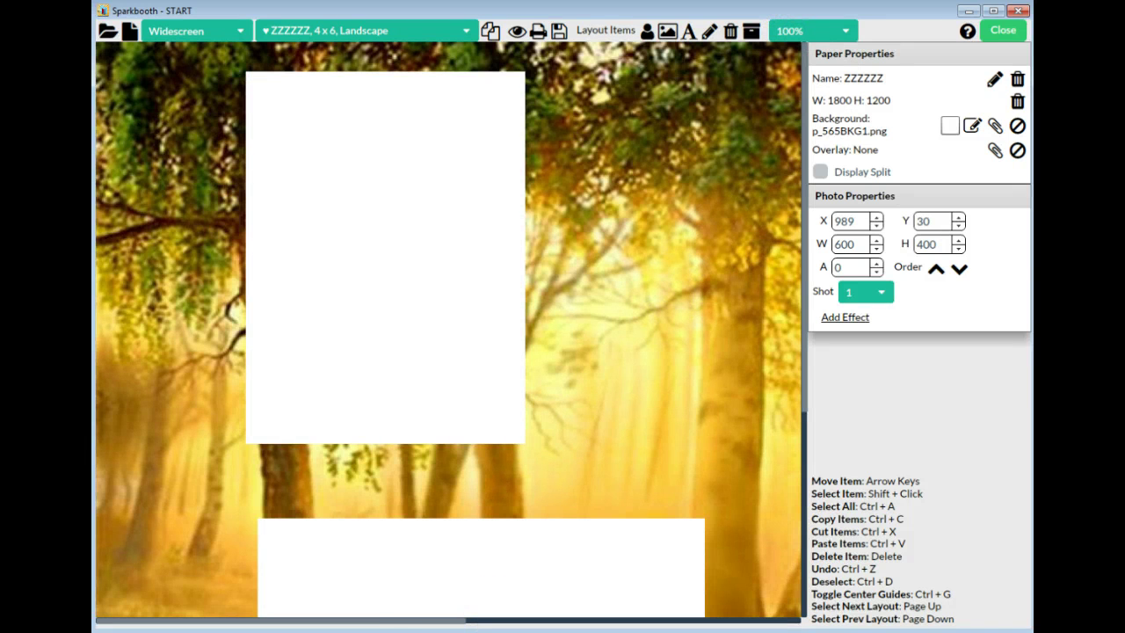
drag(439, 626, 711, 623)
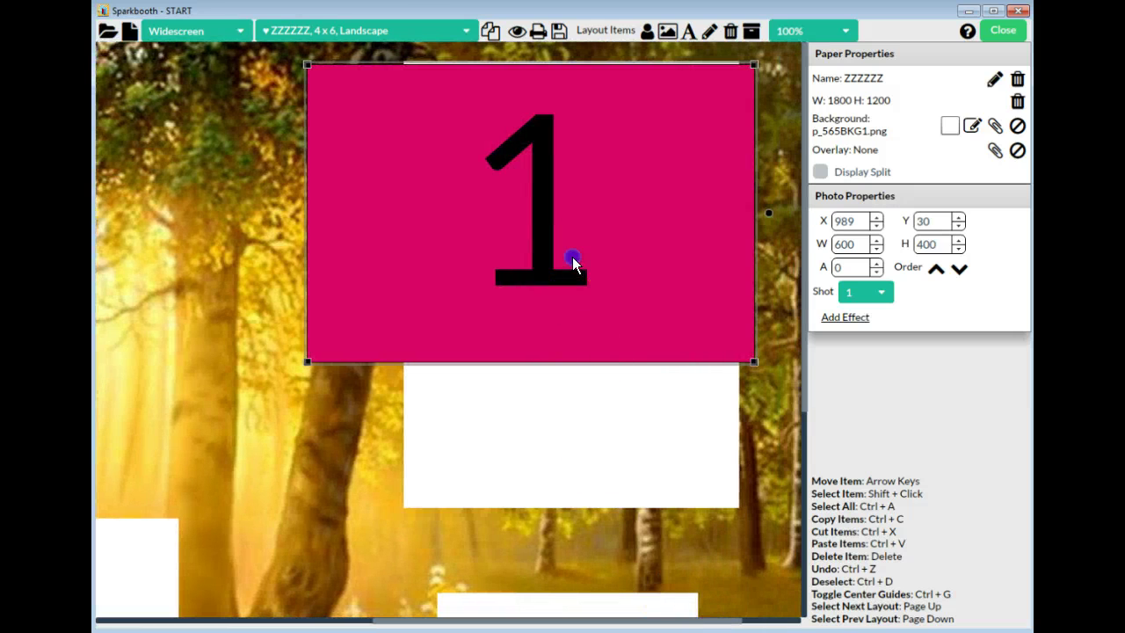
drag(572, 257, 507, 253)
Step: Enlarge photo 1 to about 903 x 602 and position it at about X 825, Y 24, covering the upper-right cut-out
drag(685, 360, 853, 603)
click(588, 381)
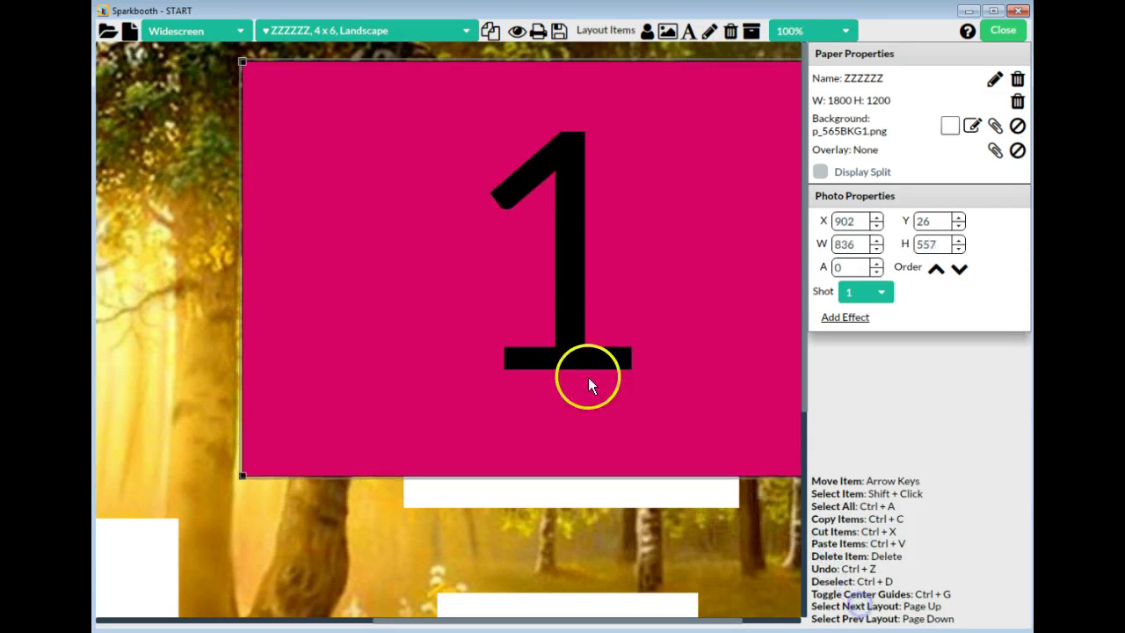
mouse_move(568, 337)
mouse_down()
mouse_move(566, 361)
mouse_move(559, 355)
mouse_up()
drag(236, 91, 187, 44)
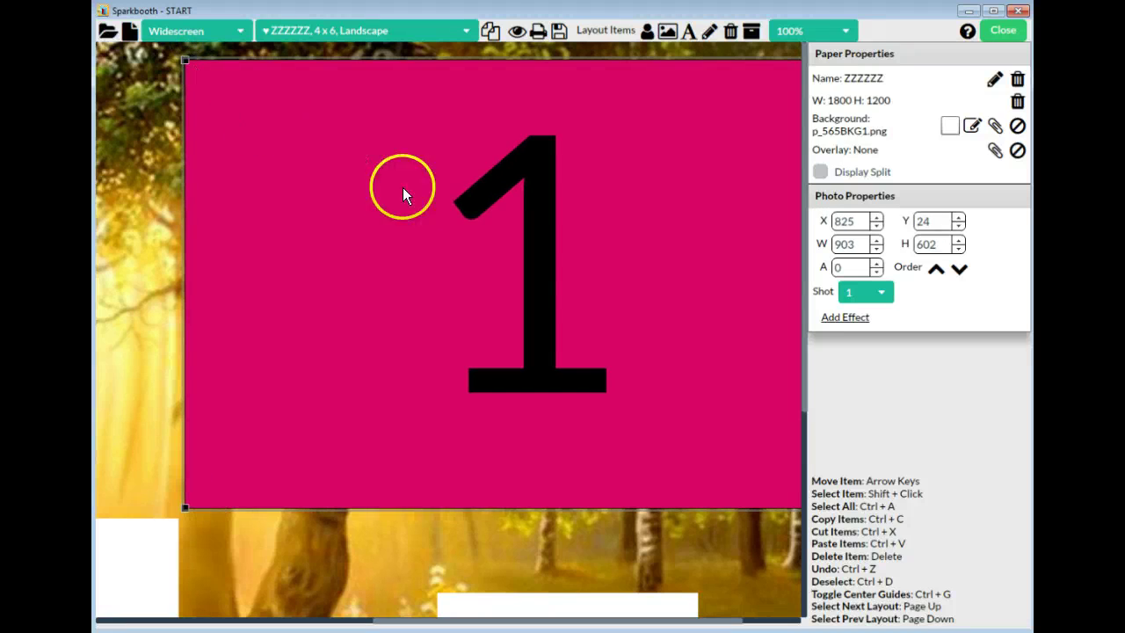
Step: Add photo 2, size it to about 520 x 346, and centre it over the lower-right cut-out
click(783, 30)
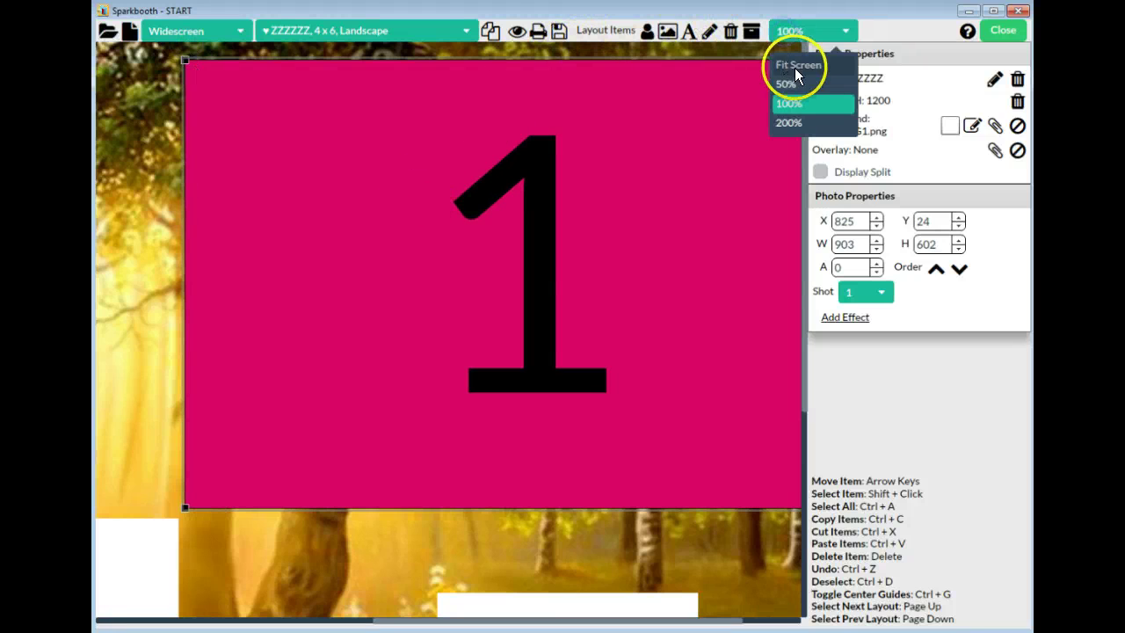
click(794, 65)
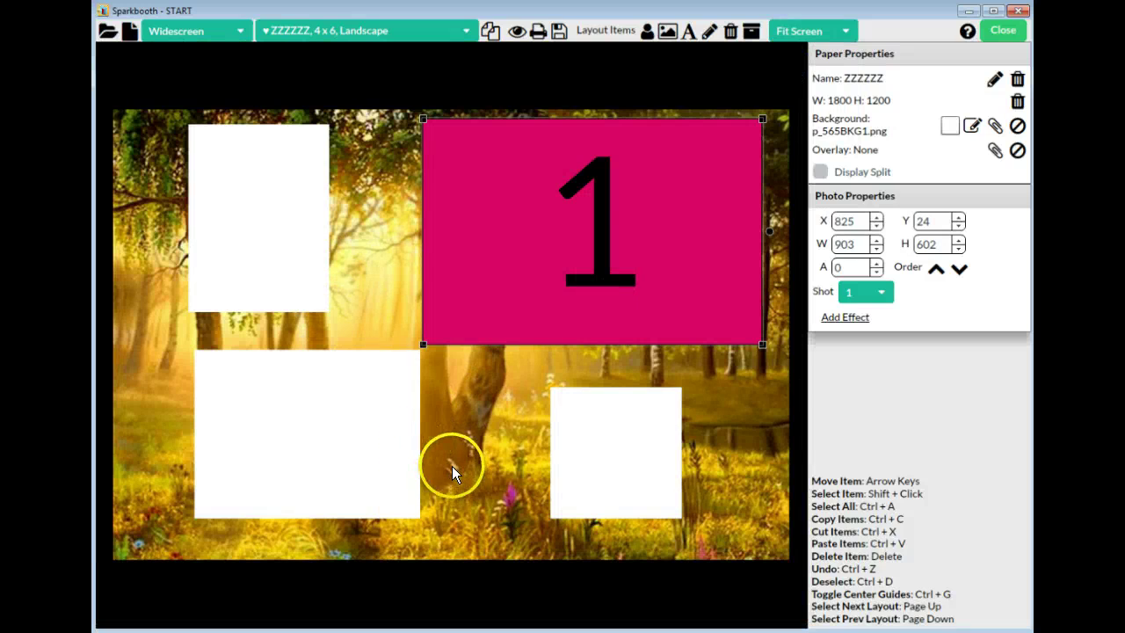
click(667, 30)
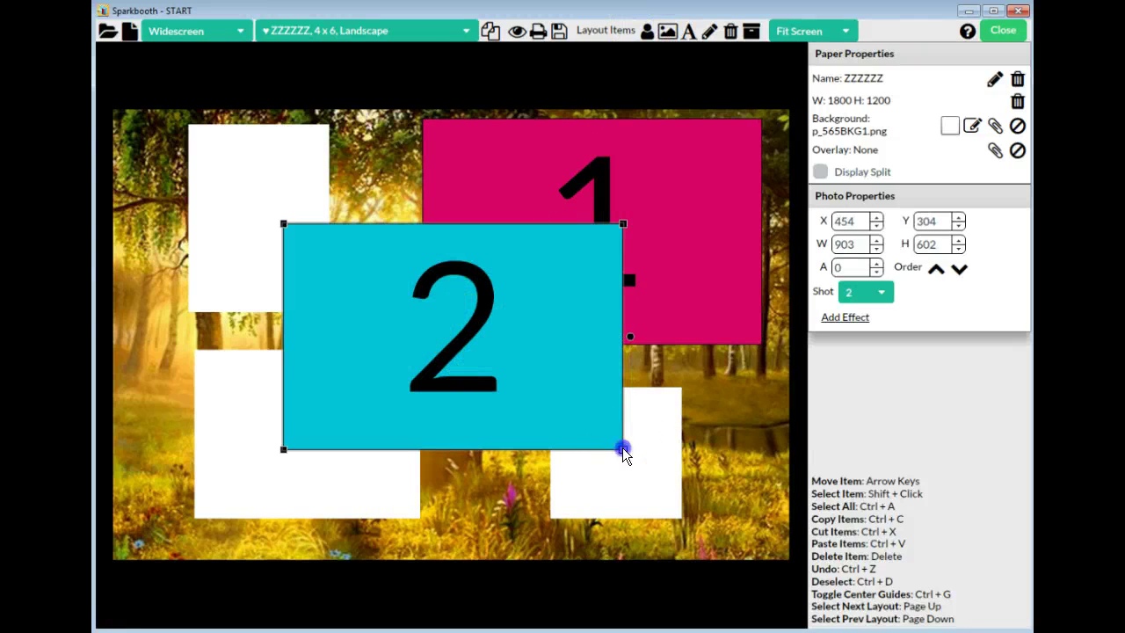
drag(622, 449, 418, 357)
drag(344, 282, 553, 440)
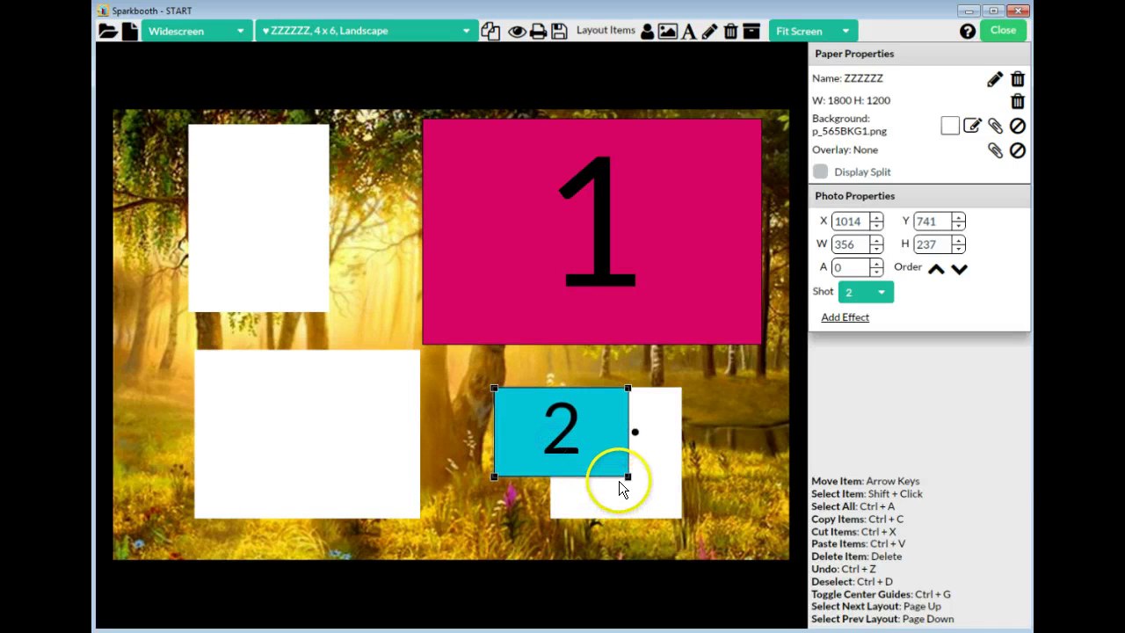
drag(626, 476, 685, 492)
drag(612, 467, 628, 469)
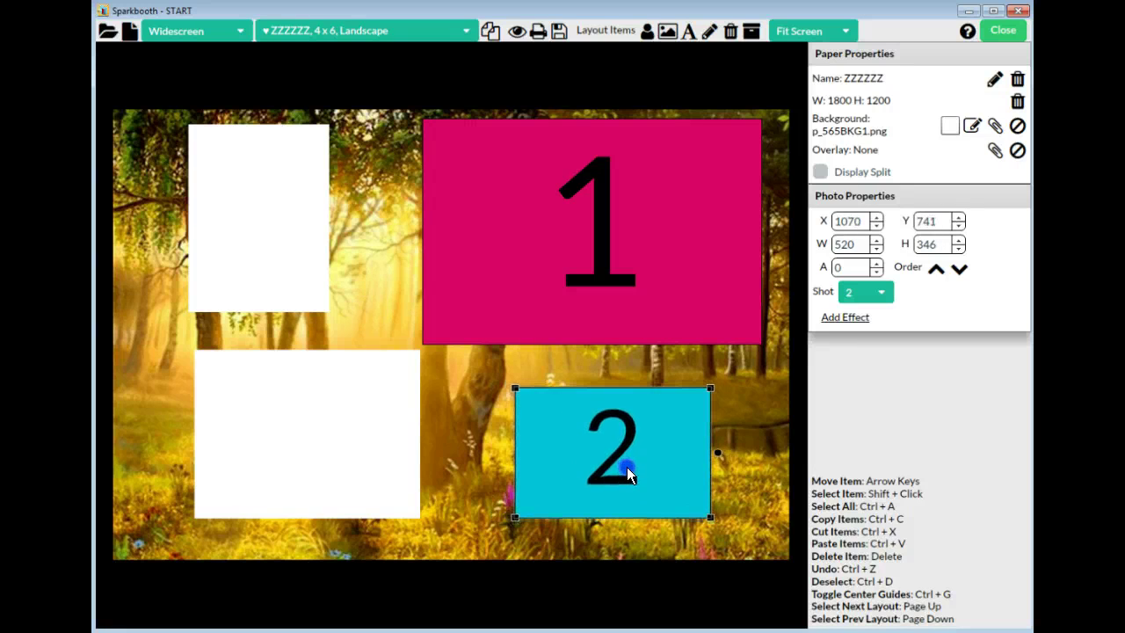
Step: Enlarge photo 2 slightly to about 527 x 351 and realign it over the lower-right cut-out at 100% zoom
click(801, 31)
click(790, 102)
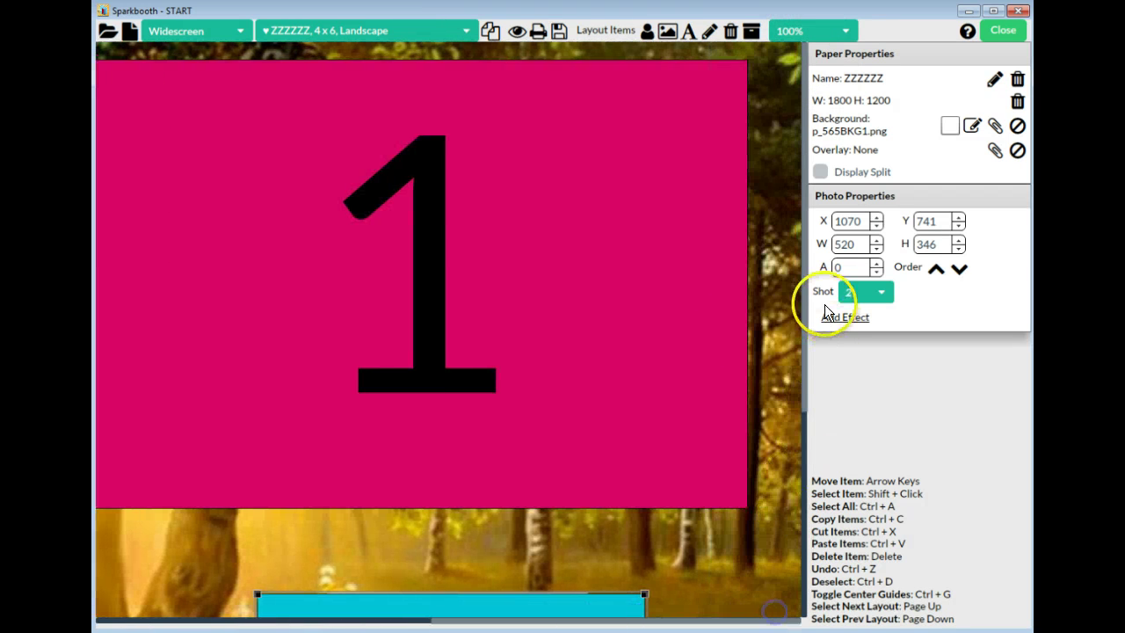
drag(802, 305, 808, 493)
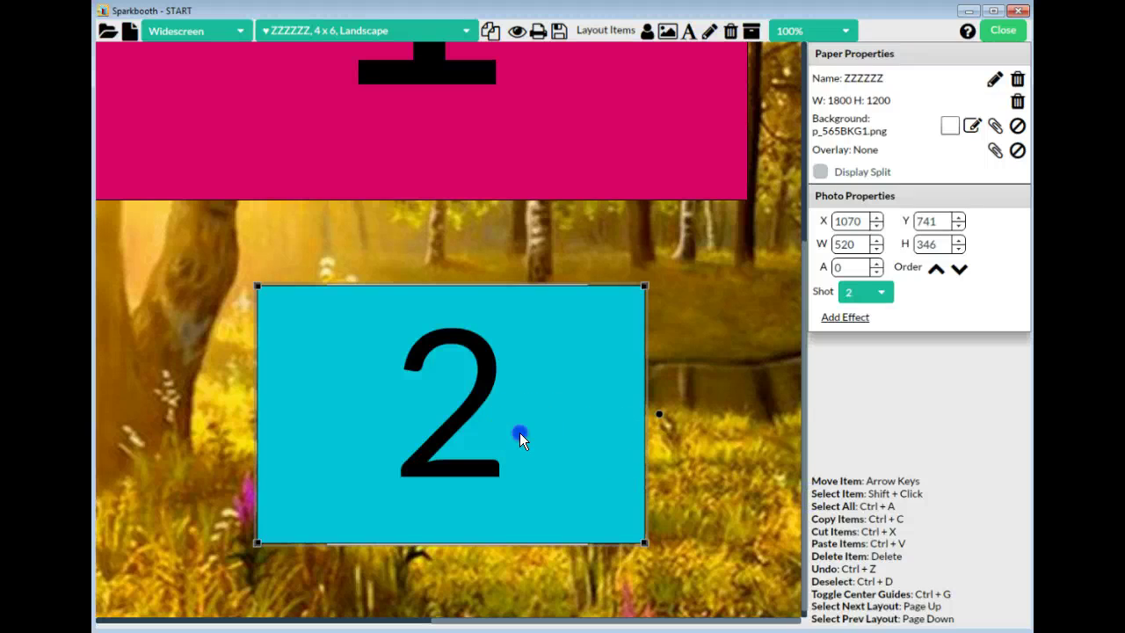
drag(519, 432, 520, 431)
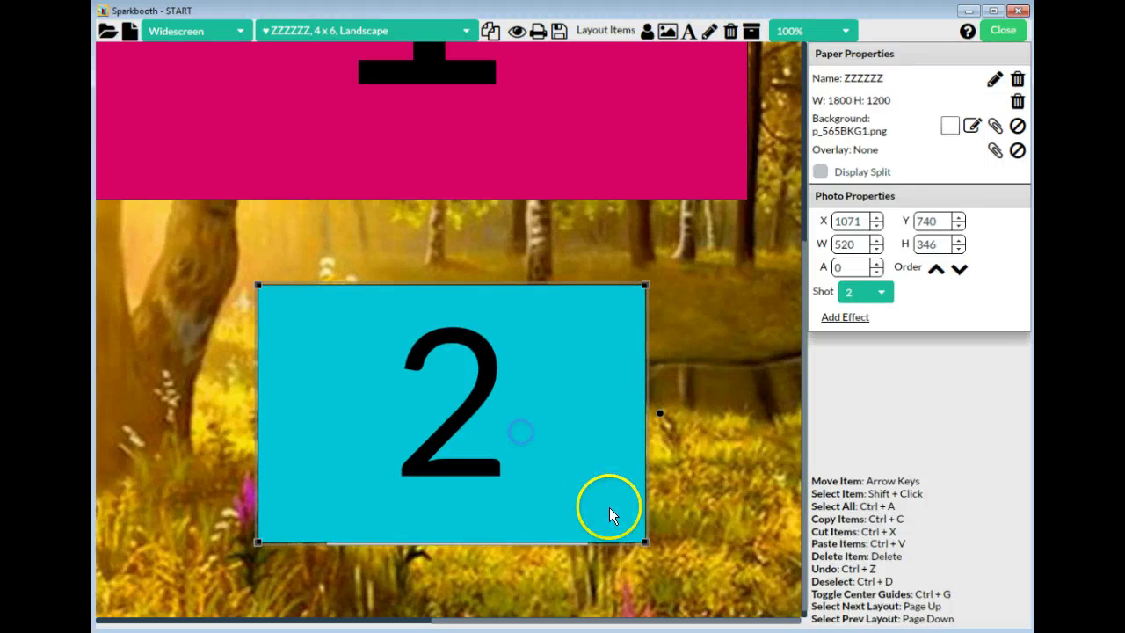
drag(641, 539, 646, 546)
drag(525, 460, 526, 464)
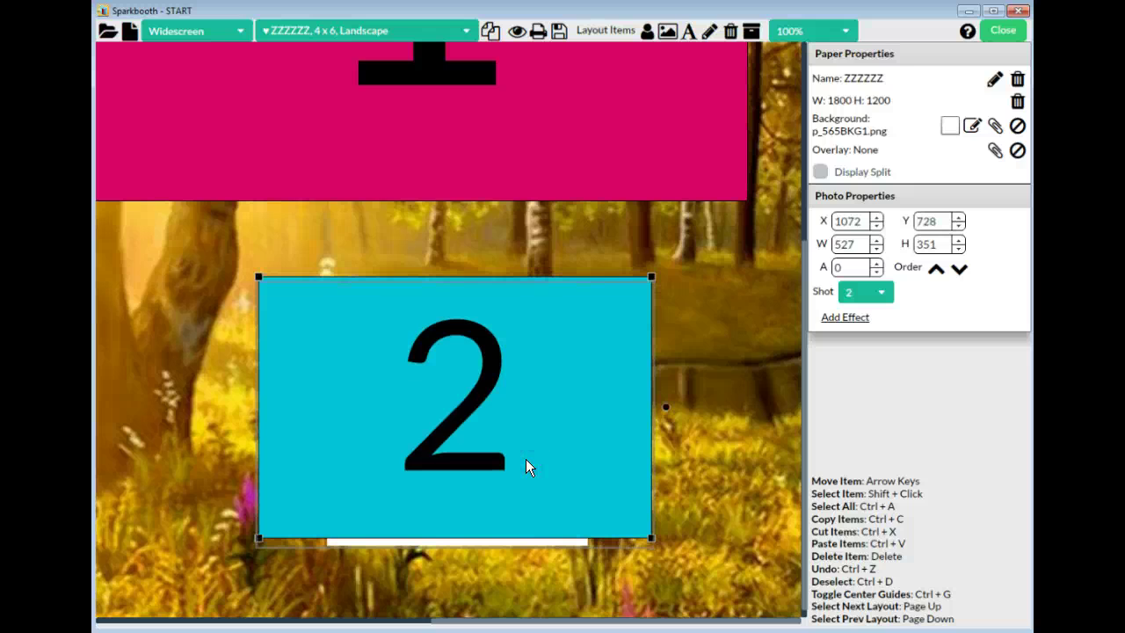
Step: Nudge photo 2 to X 1082, Y 738 so that it covers the lower-right cut-out
key(Up)
key(Up)
key(Up)
key(Up)
key(Up)
key(Up)
key(Up)
key(Up)
key(Up)
key(Right)
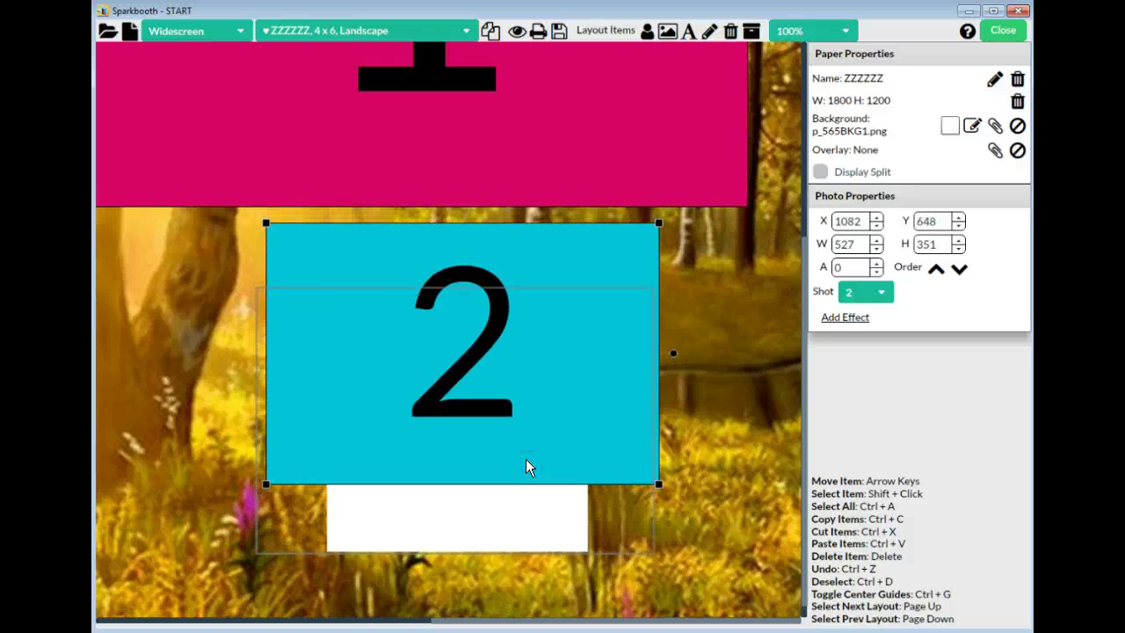
key(Down)
key(Down)
key(Down)
key(Down)
key(Down)
key(Down)
key(Down)
key(Down)
key(Down)
key(Down)
key(Down)
key(Up)
key(Up)
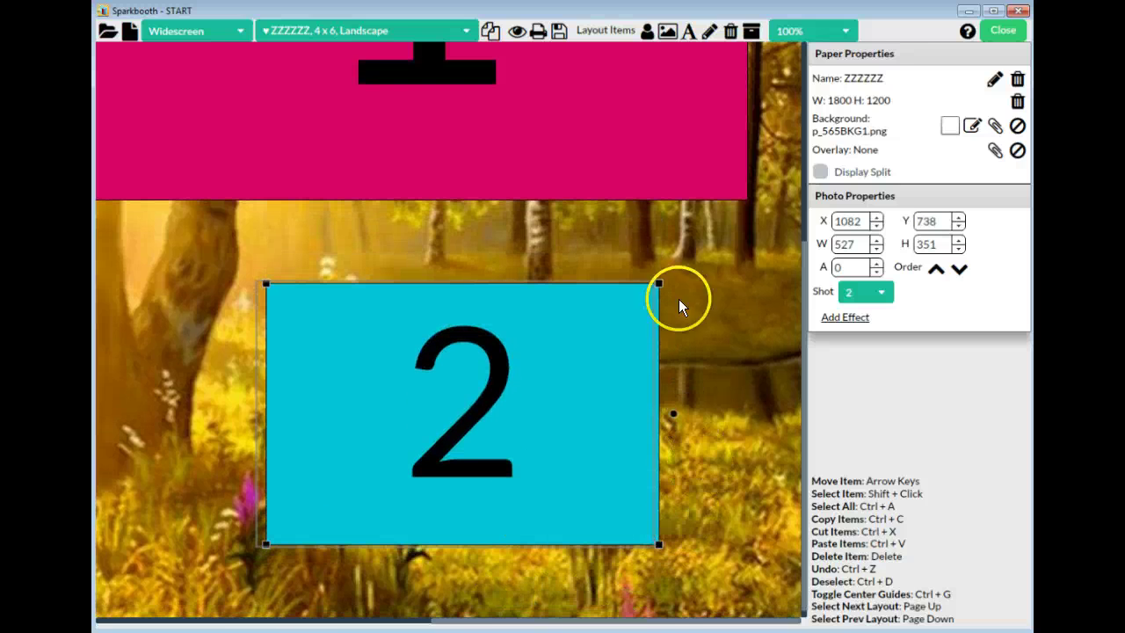
Step: Add photo 3 over the upper-left cut-out, sized about 748 x 498 at about X 30, Y 39
click(784, 31)
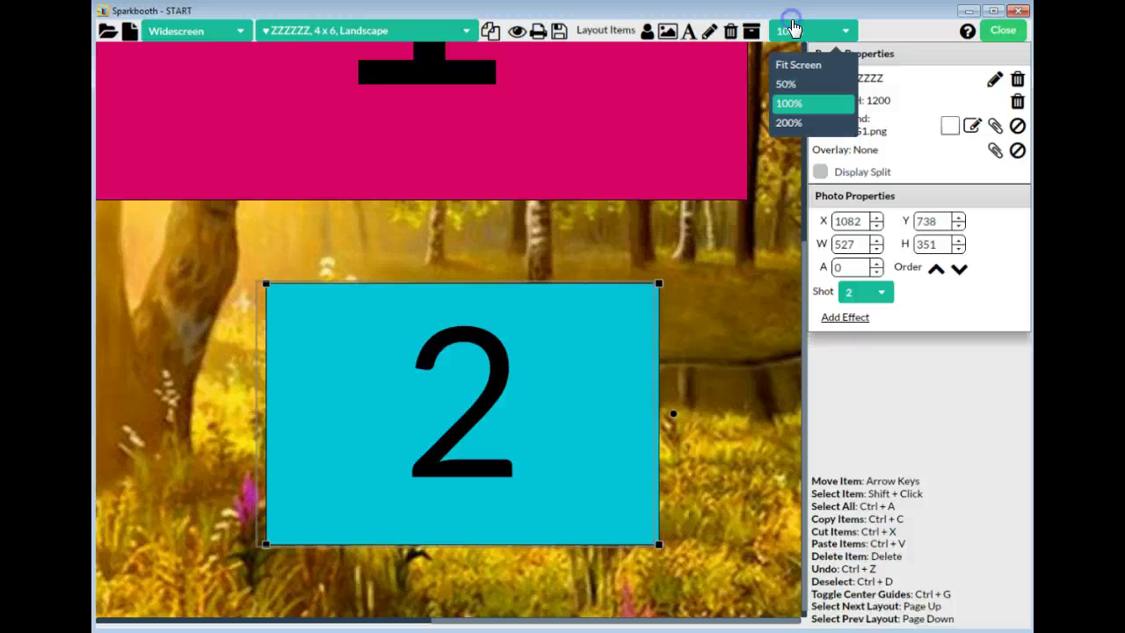
click(789, 65)
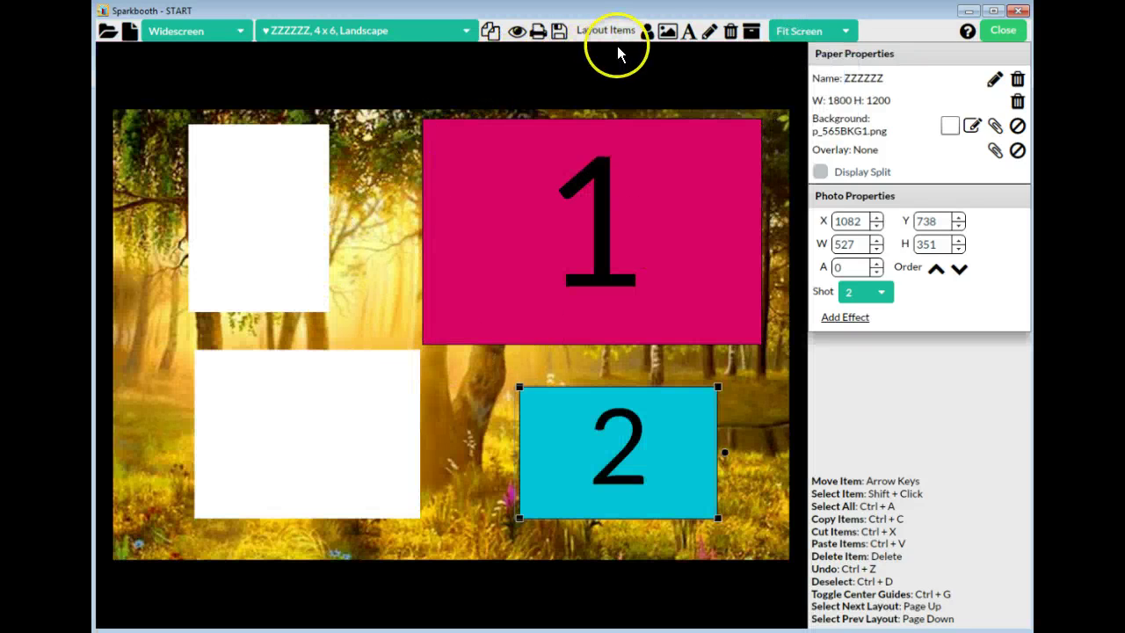
click(647, 31)
drag(364, 314, 216, 204)
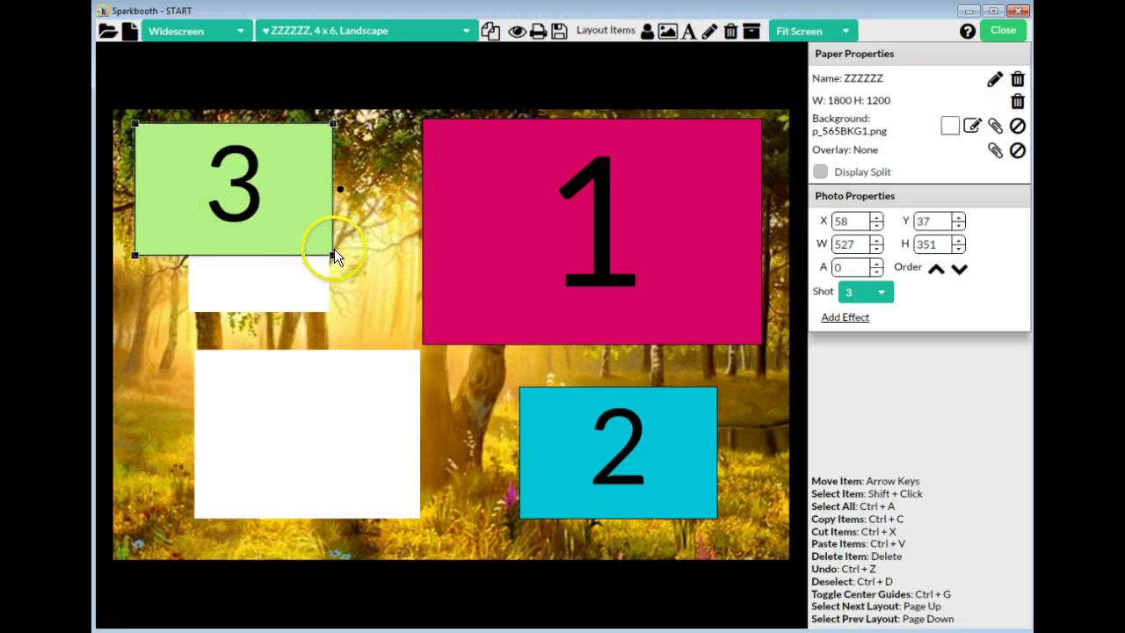
drag(334, 255, 408, 348)
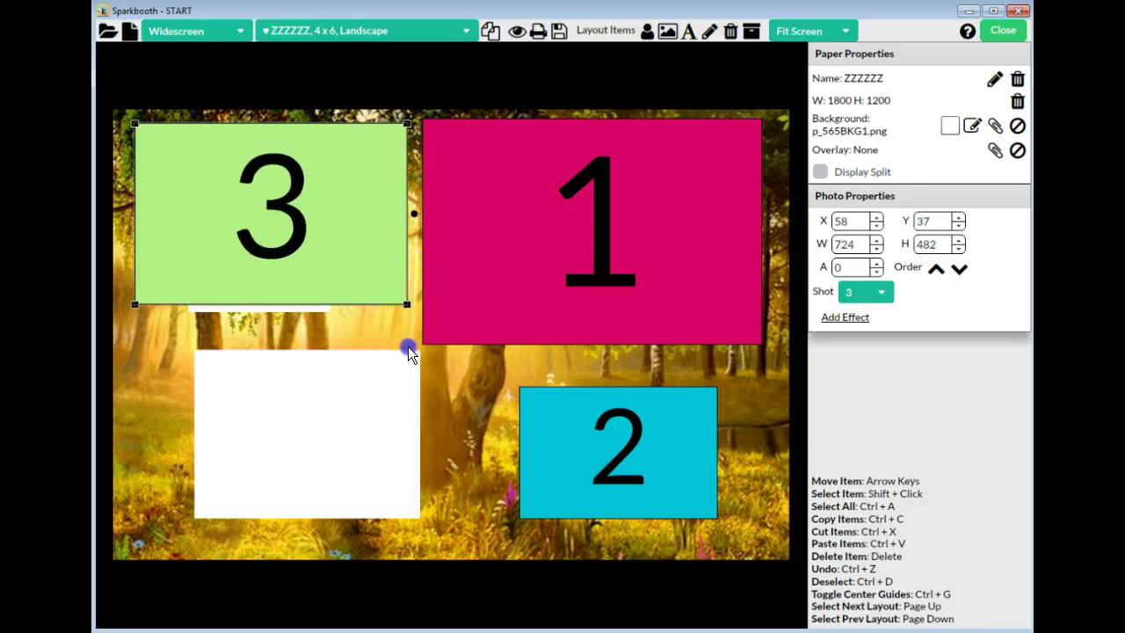
drag(339, 239, 328, 246)
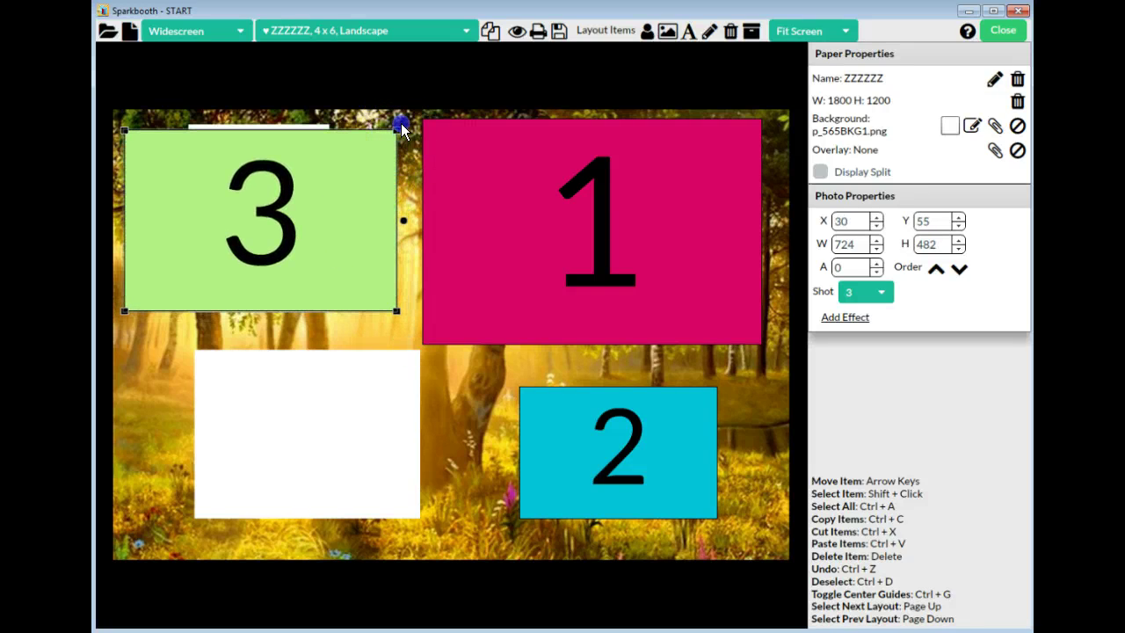
drag(394, 130, 402, 120)
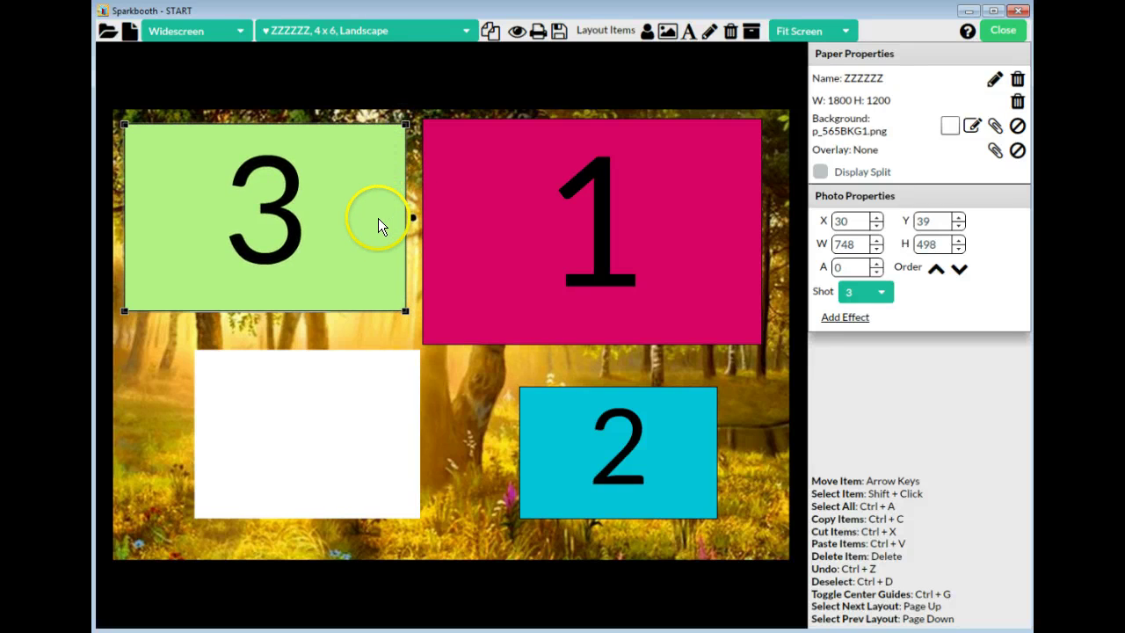
Step: Add photo 4 over the lower-left cut-out, sized about 686 x 458 at about X 154, Y 636
click(647, 31)
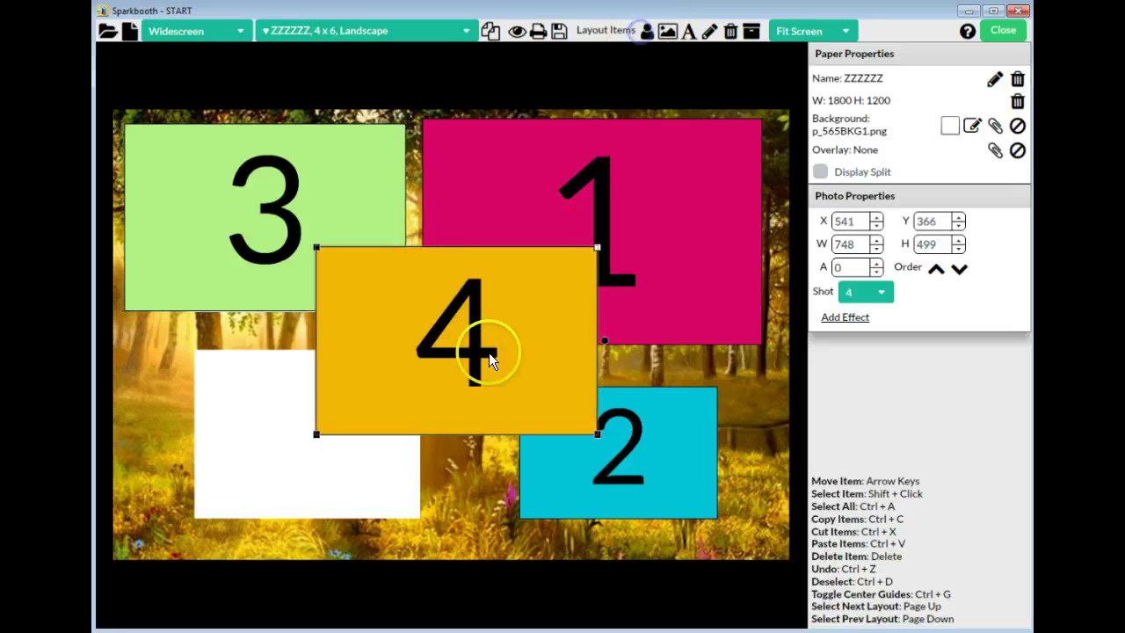
drag(489, 353, 183, 451)
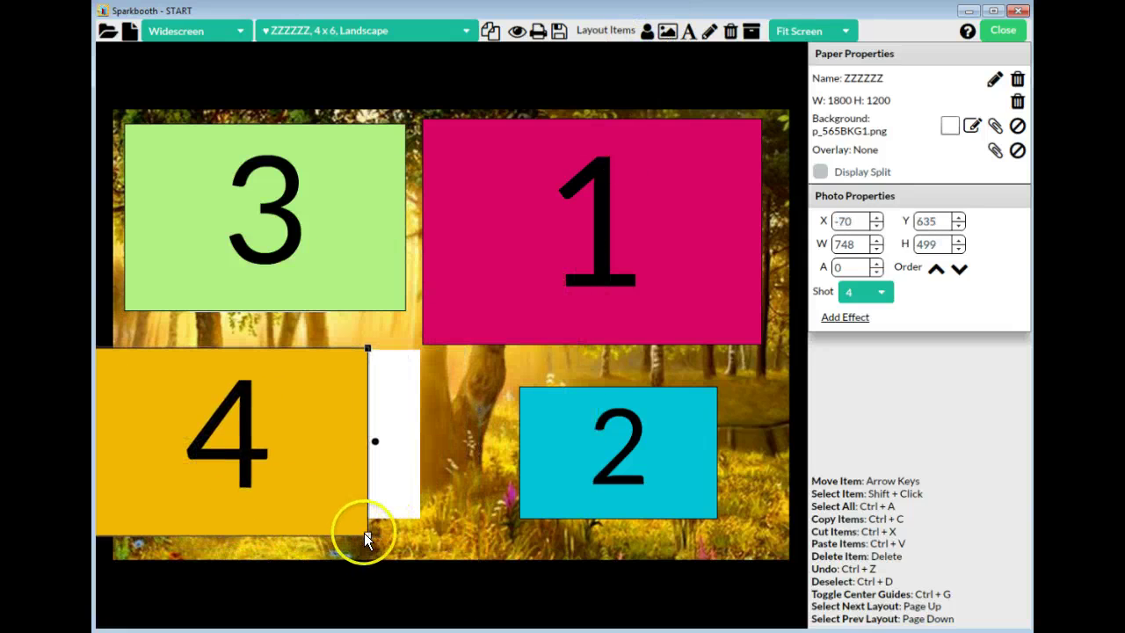
drag(366, 537, 343, 523)
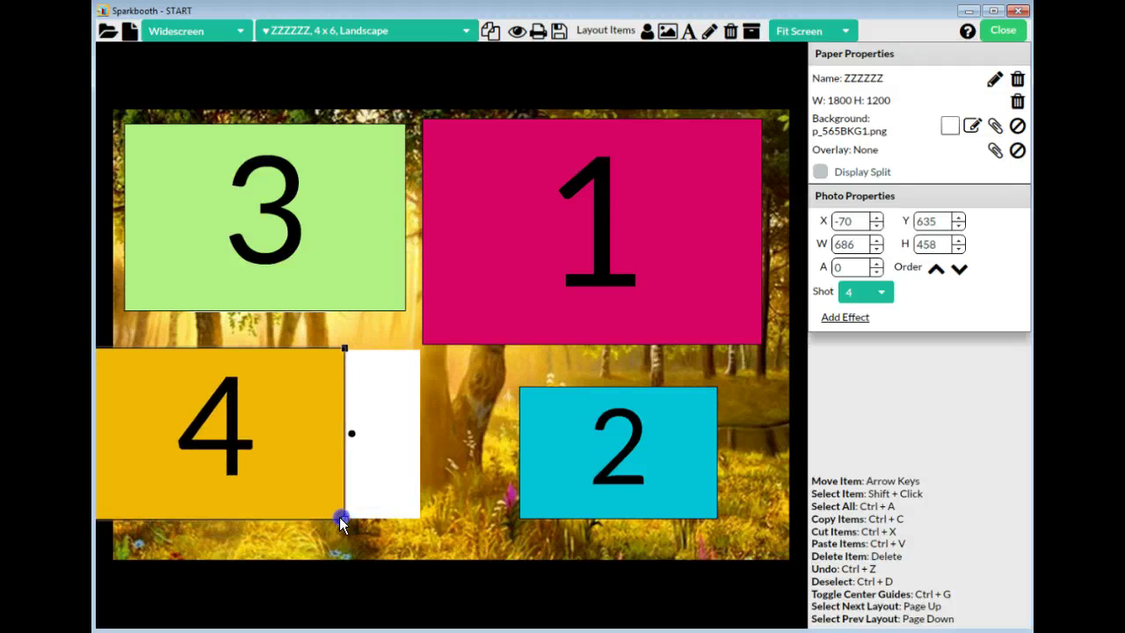
drag(292, 470, 366, 471)
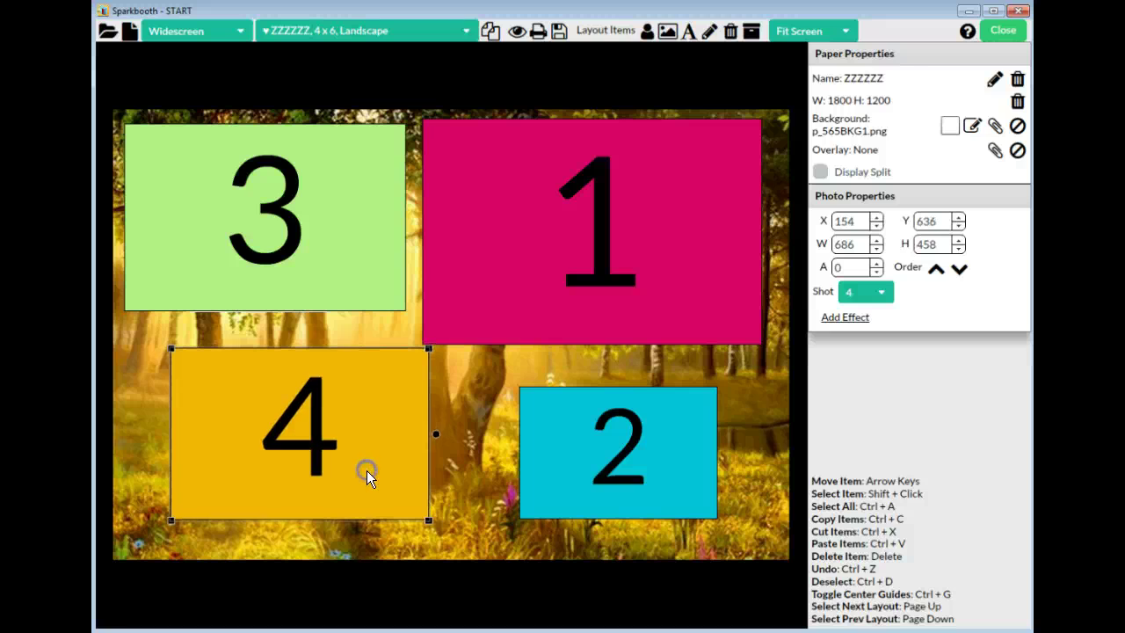
Step: Remove the layout's background and insert p_565BKG1.png as an image item over the photos
click(497, 443)
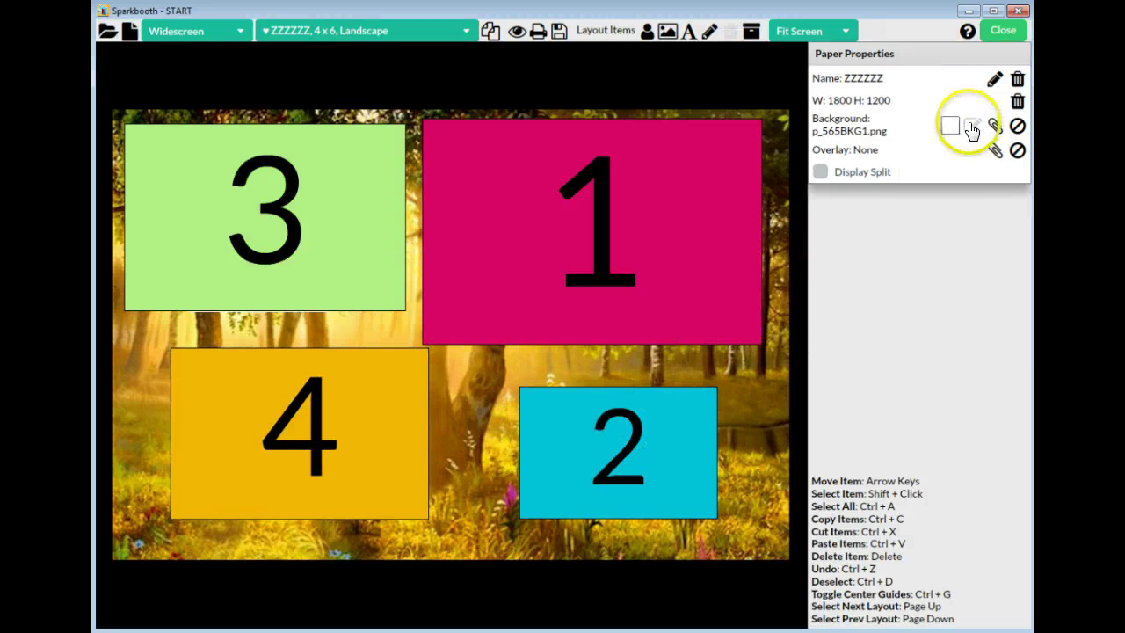
click(1014, 126)
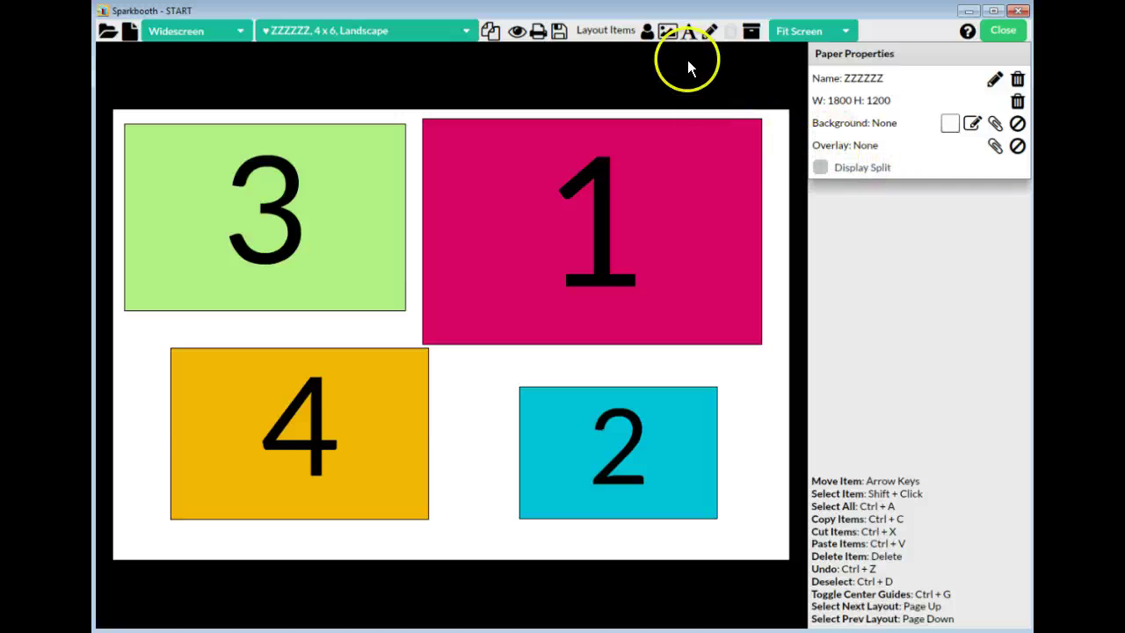
click(670, 38)
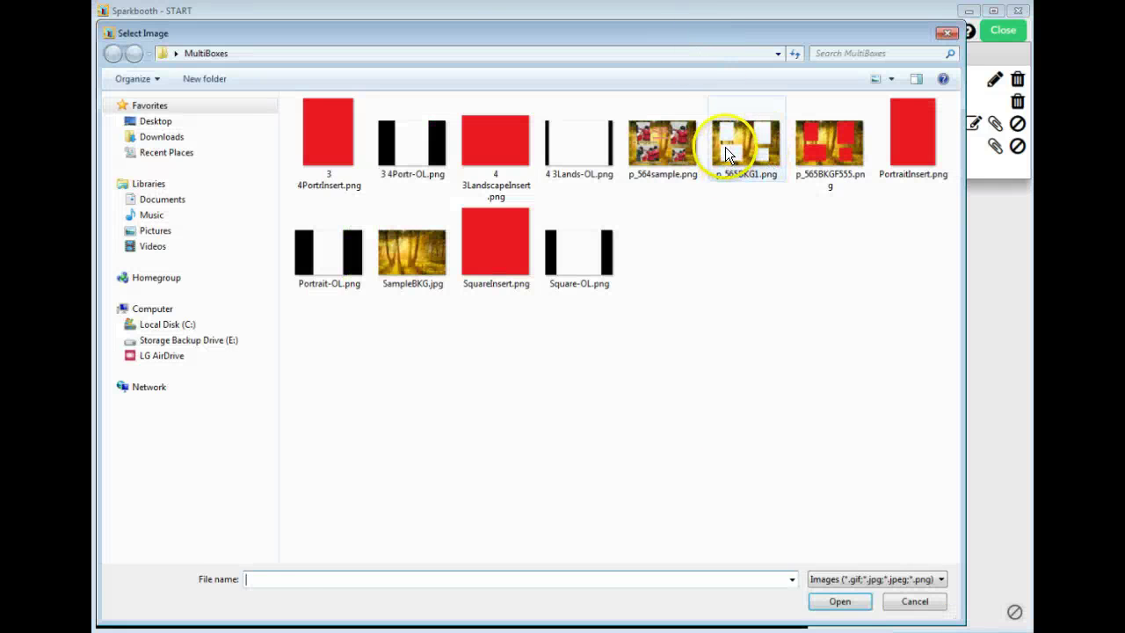
click(725, 147)
click(845, 604)
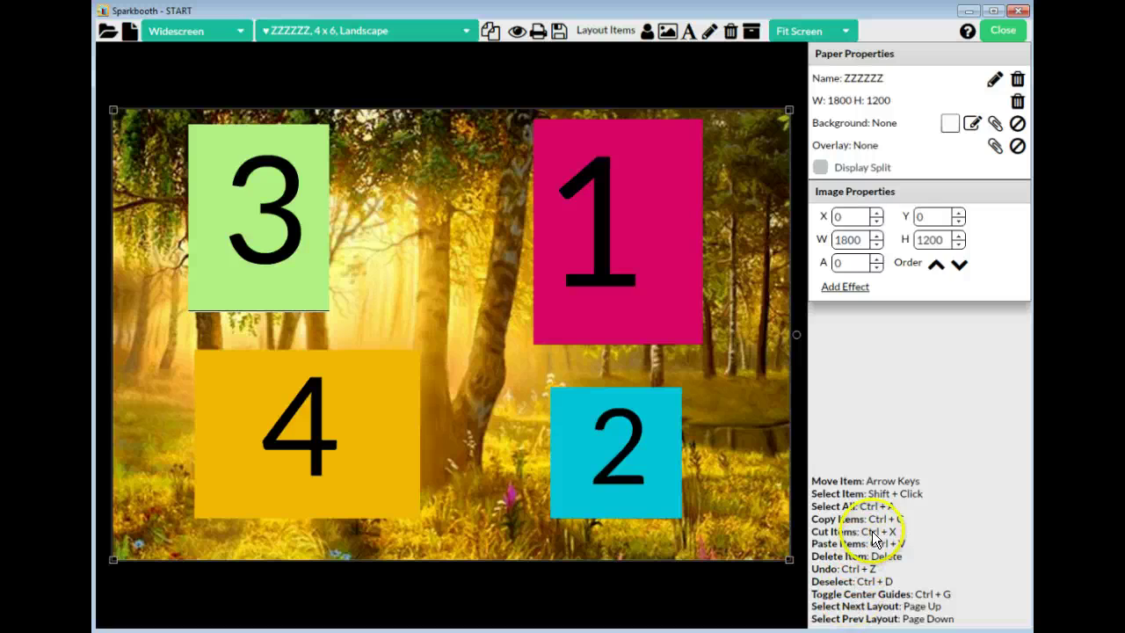
Step: Send the forest image item to the back, behind the four photos
click(673, 376)
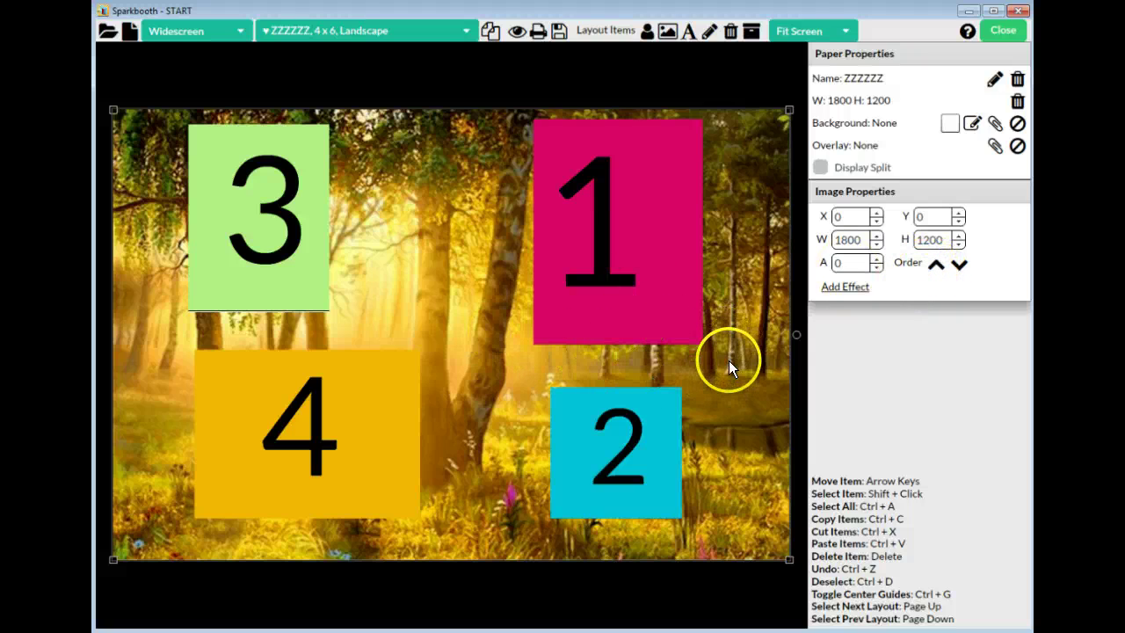
click(959, 263)
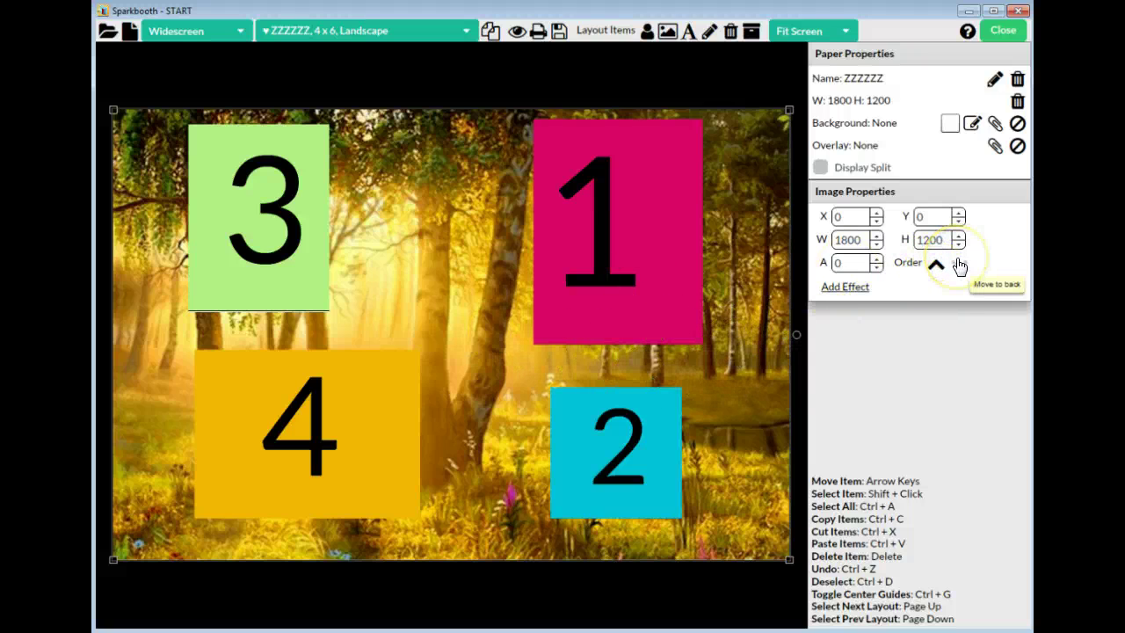
Step: Select photo 1 and nudge it right to about X 841, keeping Y at 24
click(695, 246)
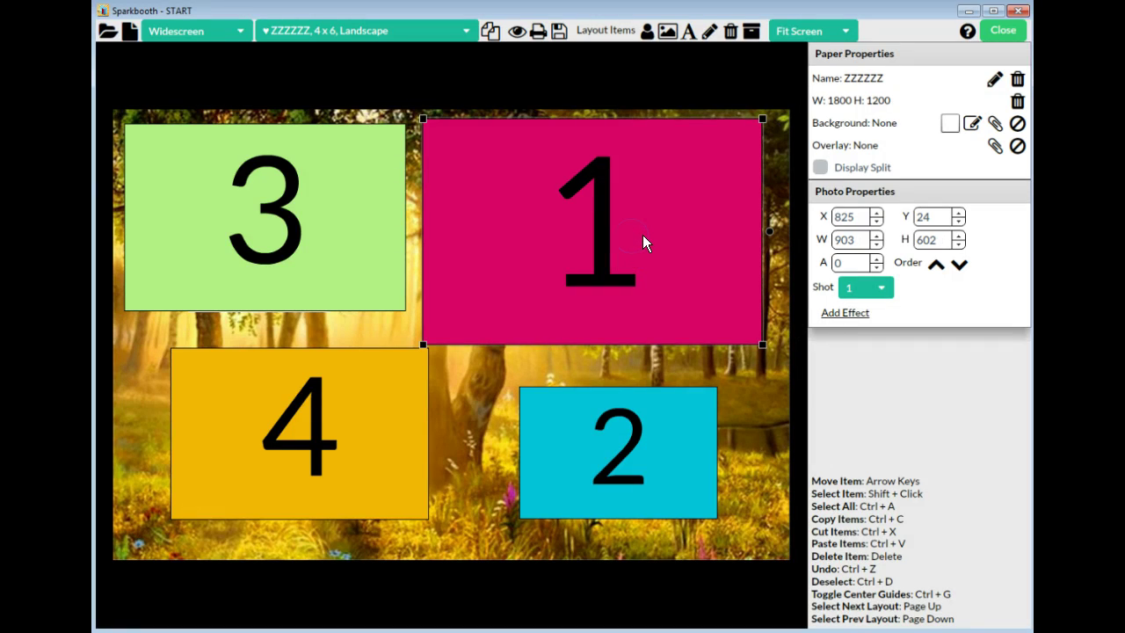
key(Right)
key(Right)
key(Right)
key(Right)
key(Right)
key(Right)
key(Right)
key(Right)
key(Right)
key(Right)
key(Right)
key(Right)
key(Right)
key(Right)
key(Right)
key(Right)
key(Right)
key(Right)
key(Right)
key(Right)
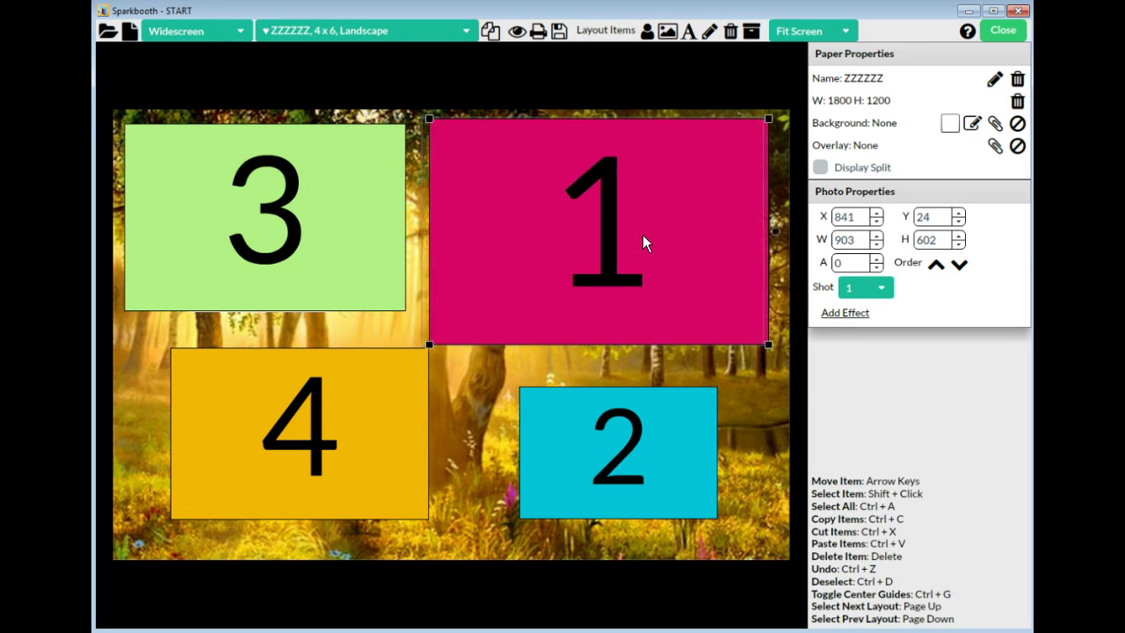
Step: Move photo 1 right to X 856 and send it behind the forest image
click(866, 287)
click(857, 315)
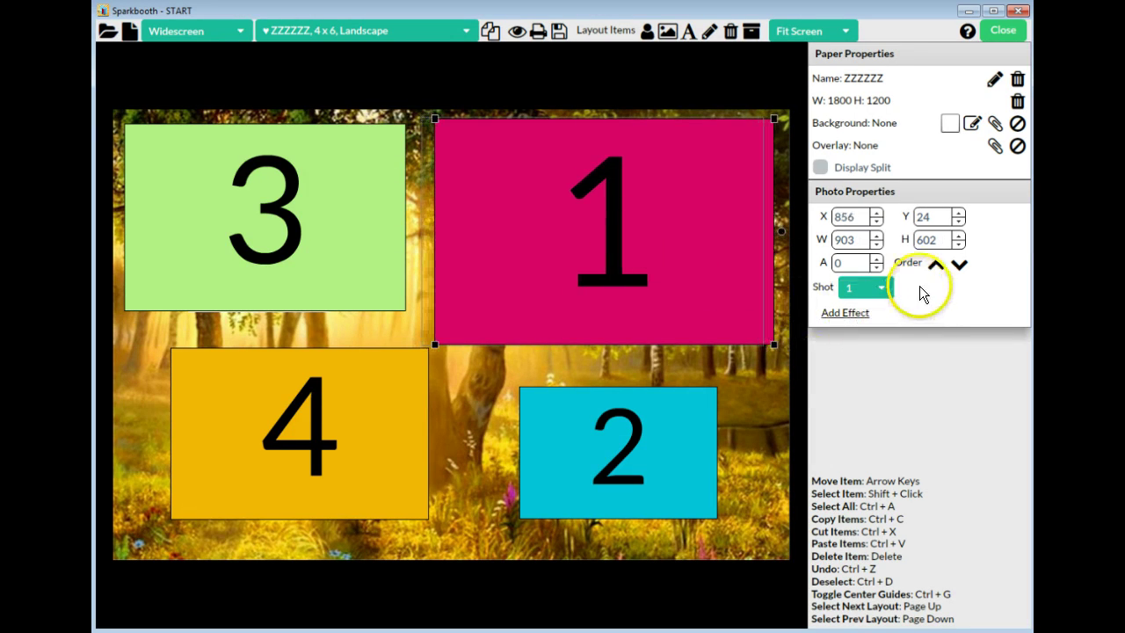
click(936, 264)
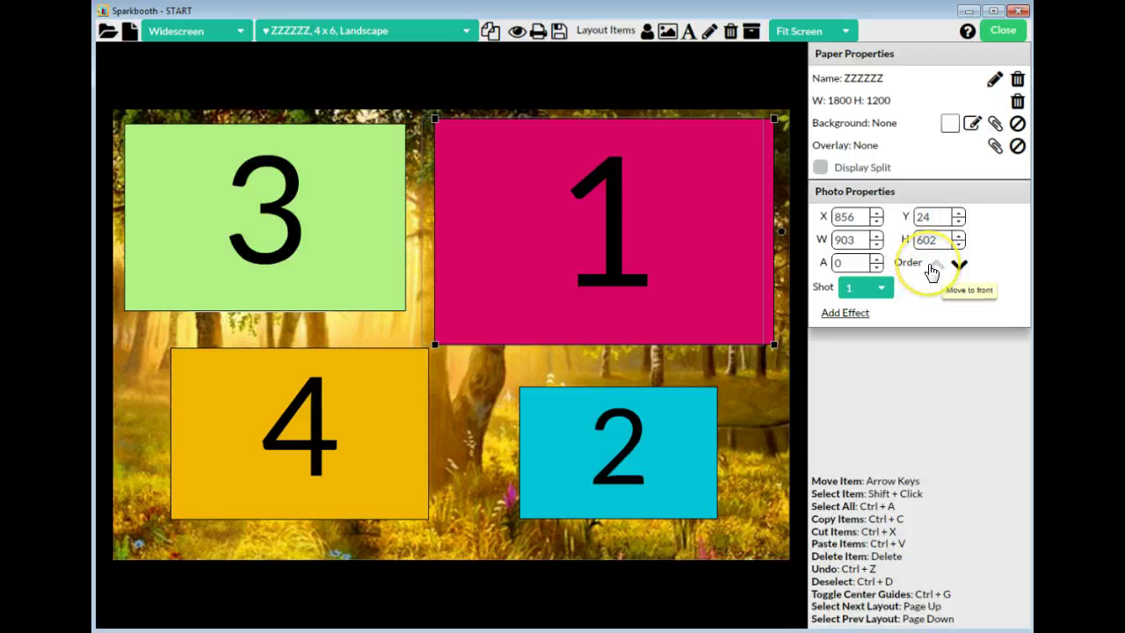
click(958, 264)
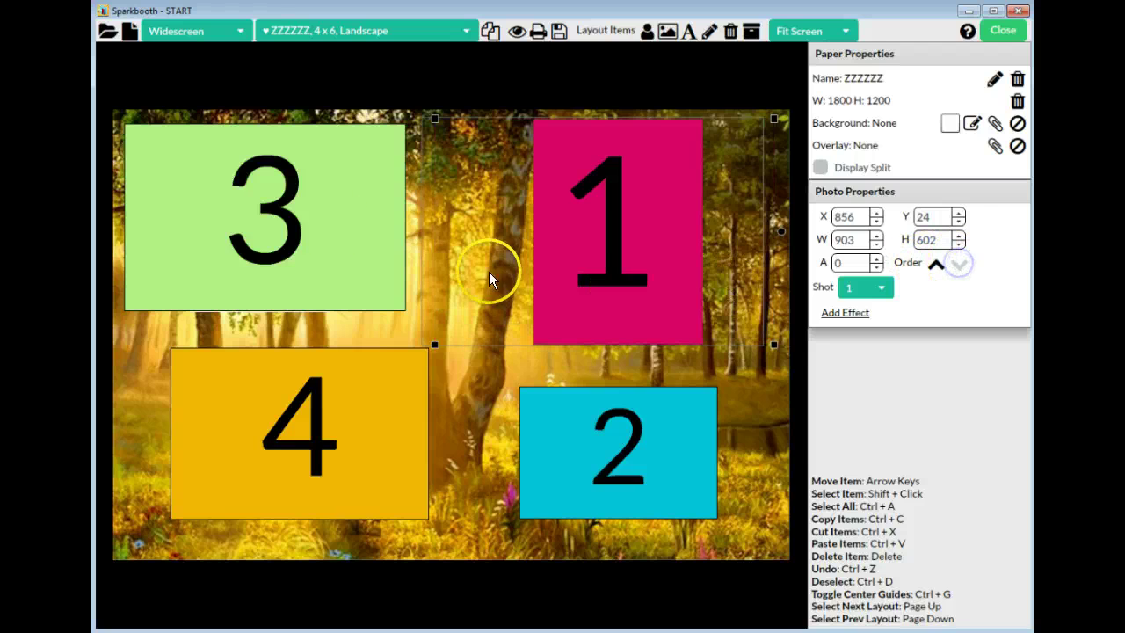
Step: Send photos 3, 4 and 2 behind the forest image so they sit under its cut-outs
click(264, 199)
click(958, 264)
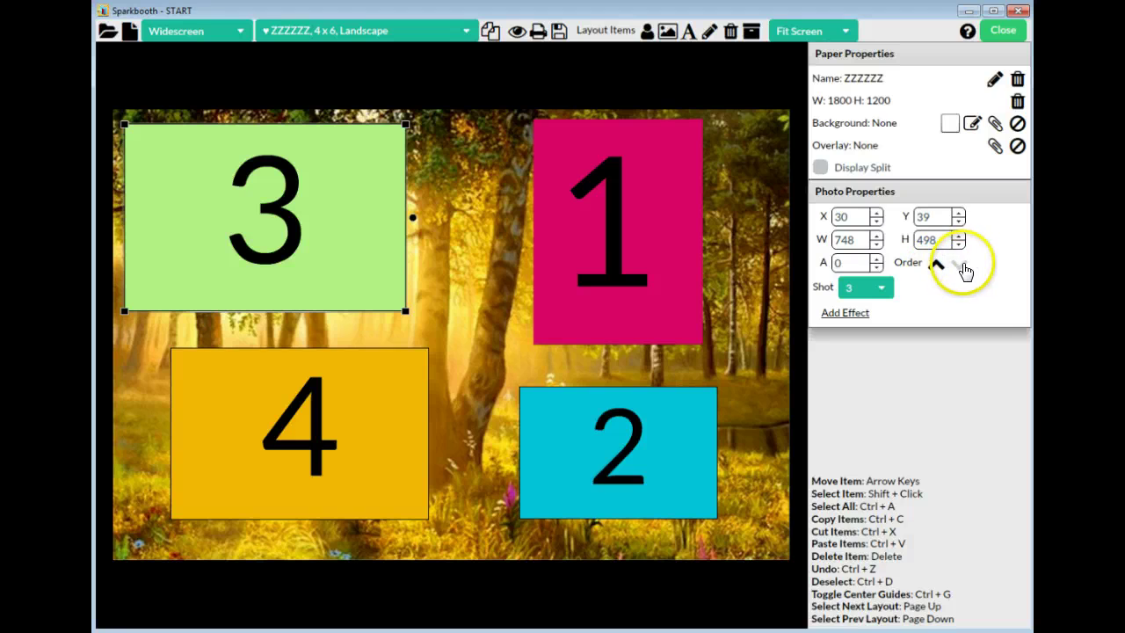
click(300, 402)
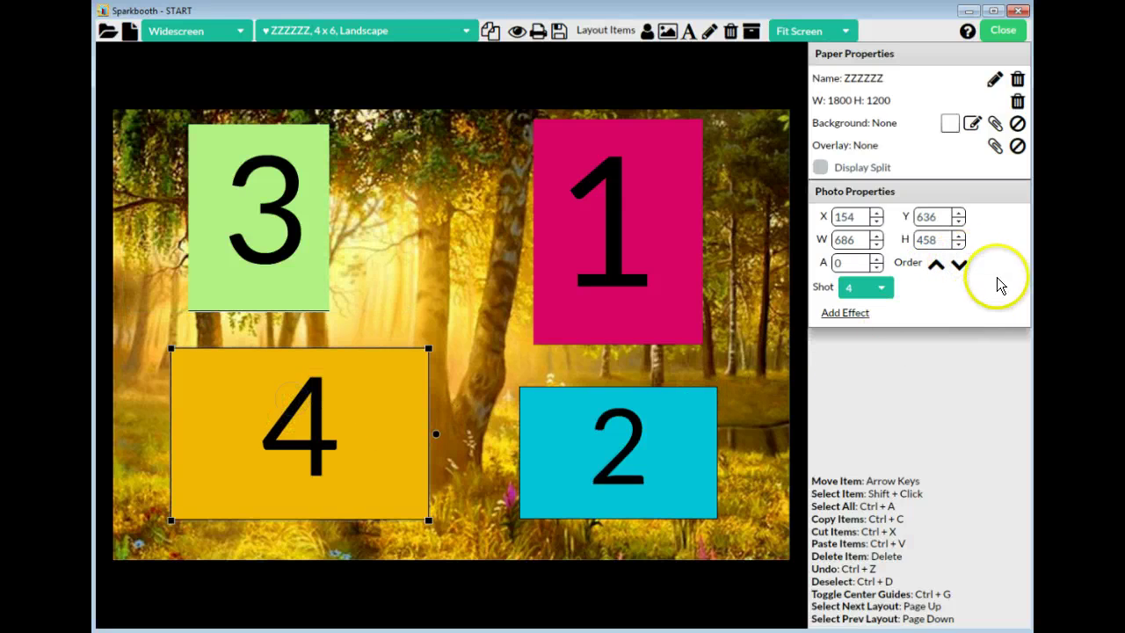
click(958, 264)
click(611, 438)
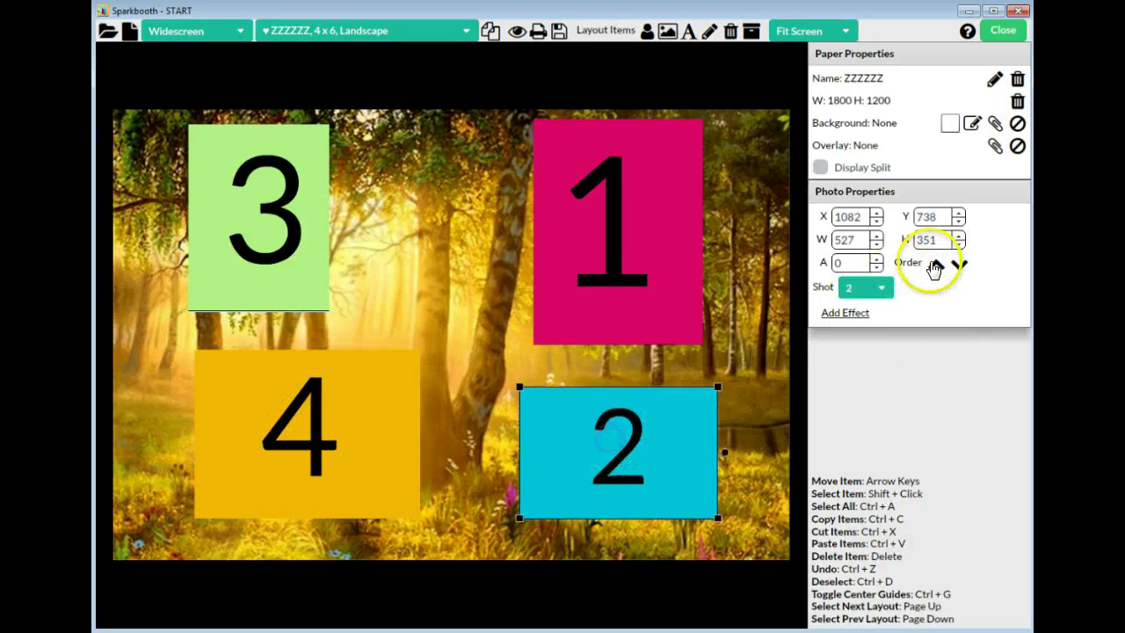
click(960, 264)
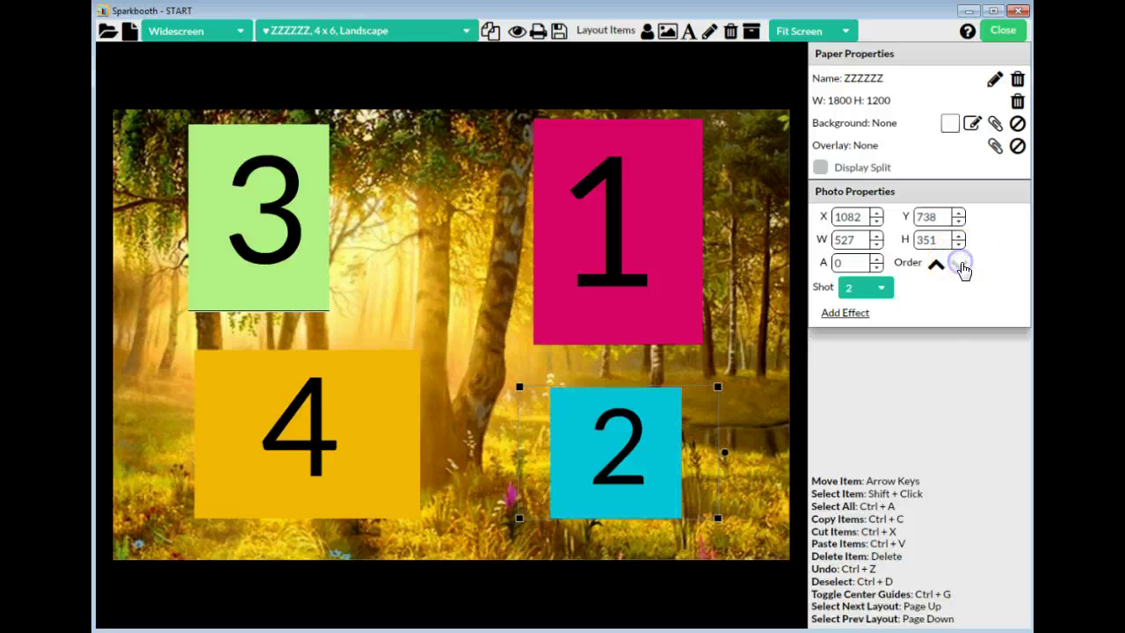
Step: Preview the print with sample photos, close the preview and return the forest image to the back of the layout
click(517, 35)
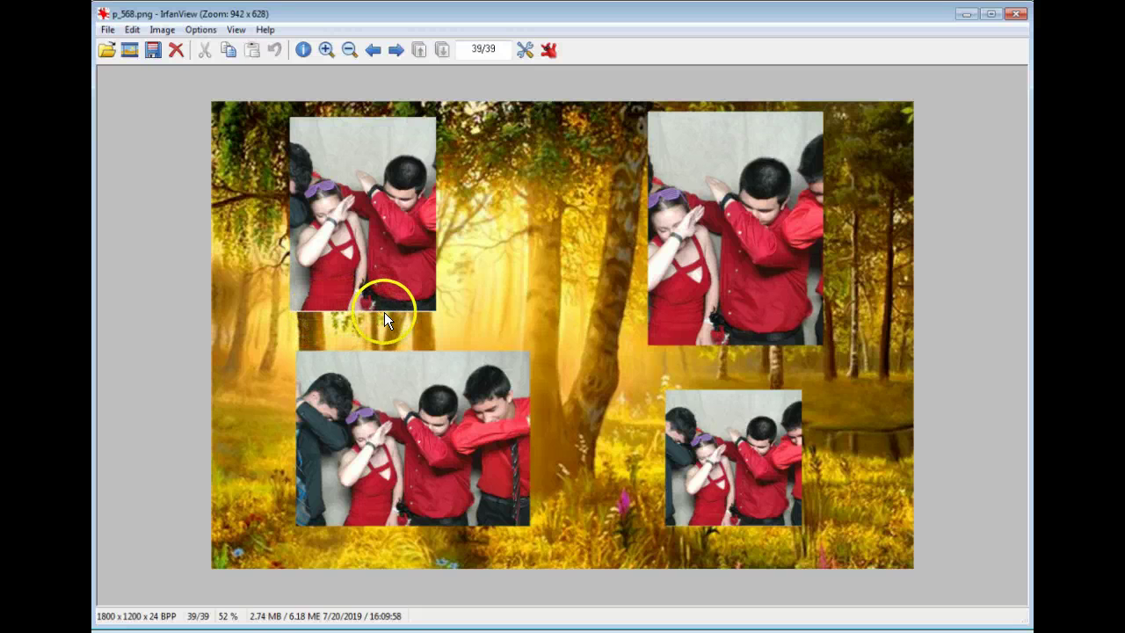
click(1015, 14)
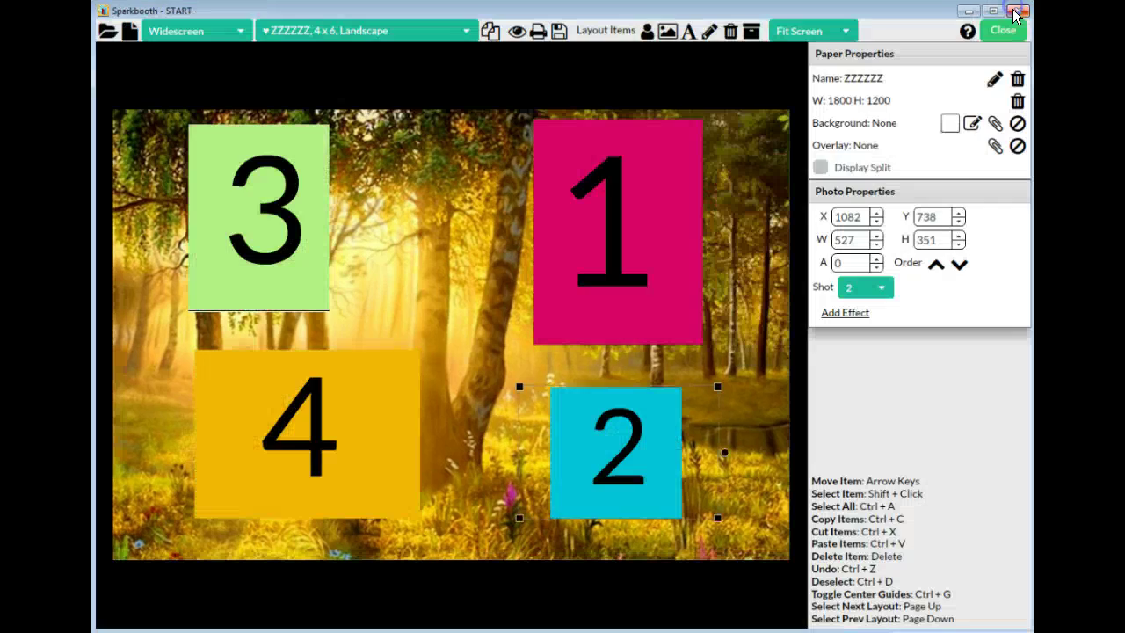
click(219, 270)
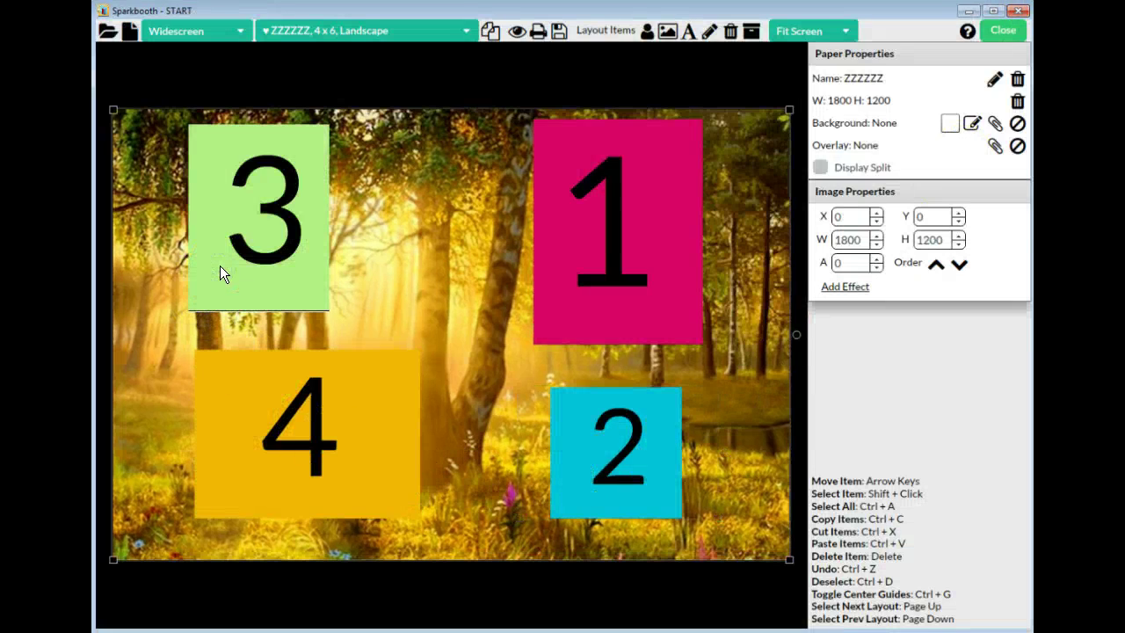
click(959, 264)
Step: Nudge photo 3 down to Y 41 and send it behind the forest image
click(351, 257)
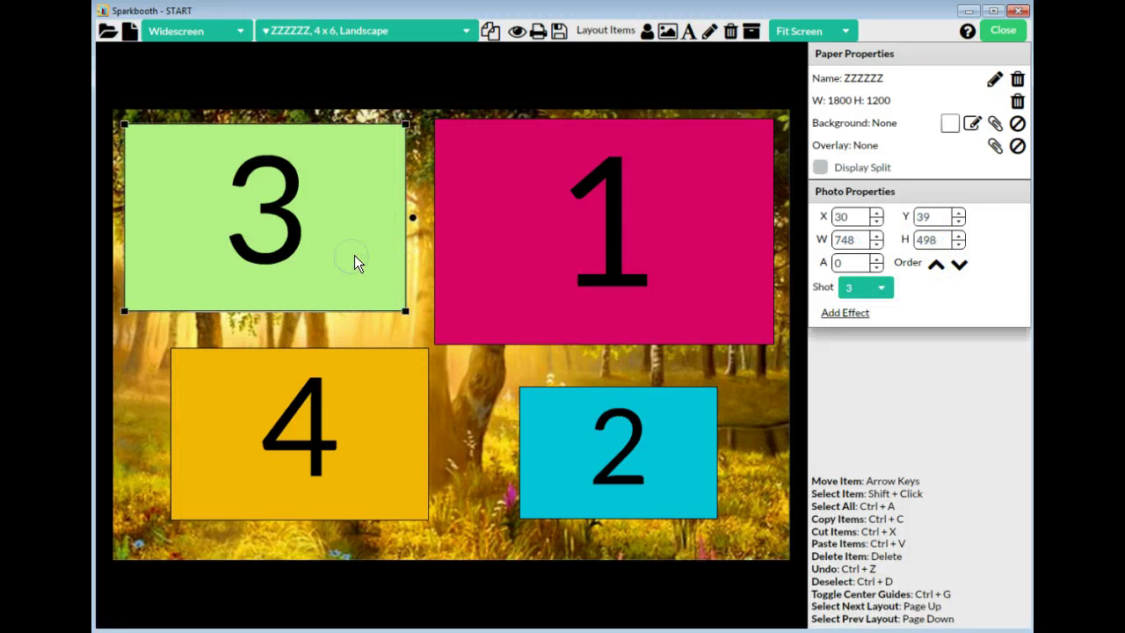
key(Down)
key(Down)
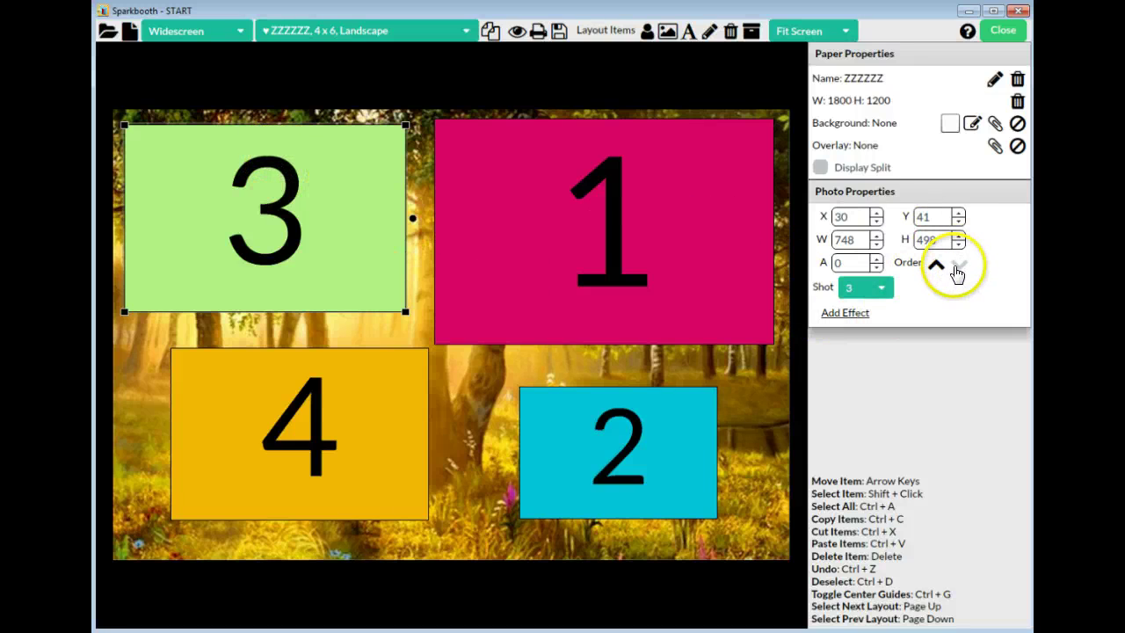
Step: Send photos 1, 2 and 4 behind the forest image
click(590, 199)
click(940, 264)
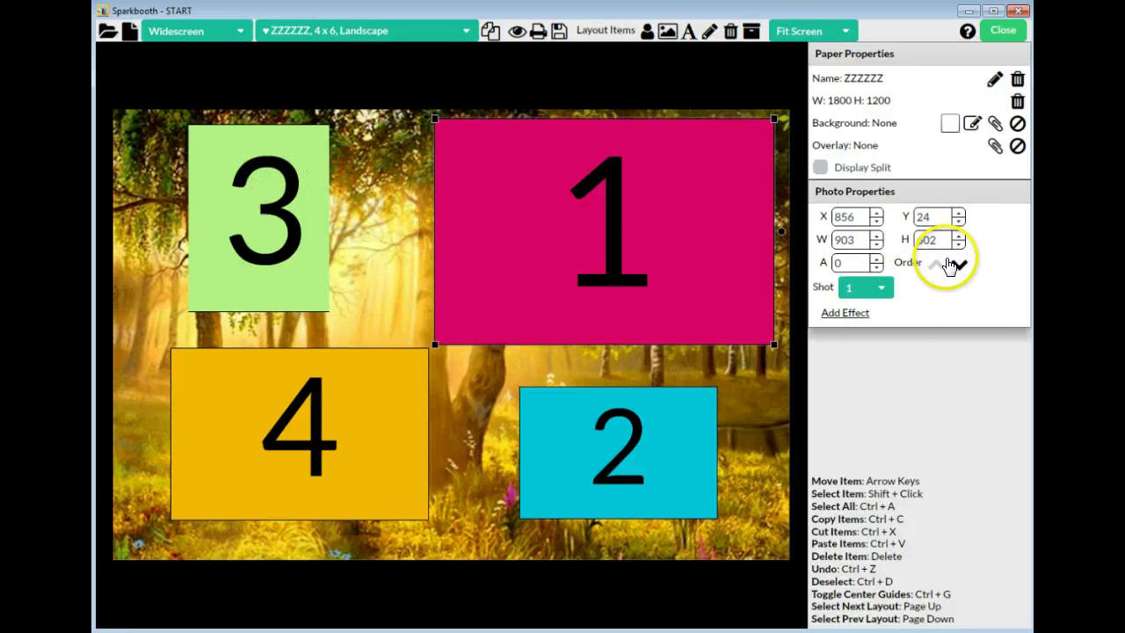
click(956, 265)
click(603, 456)
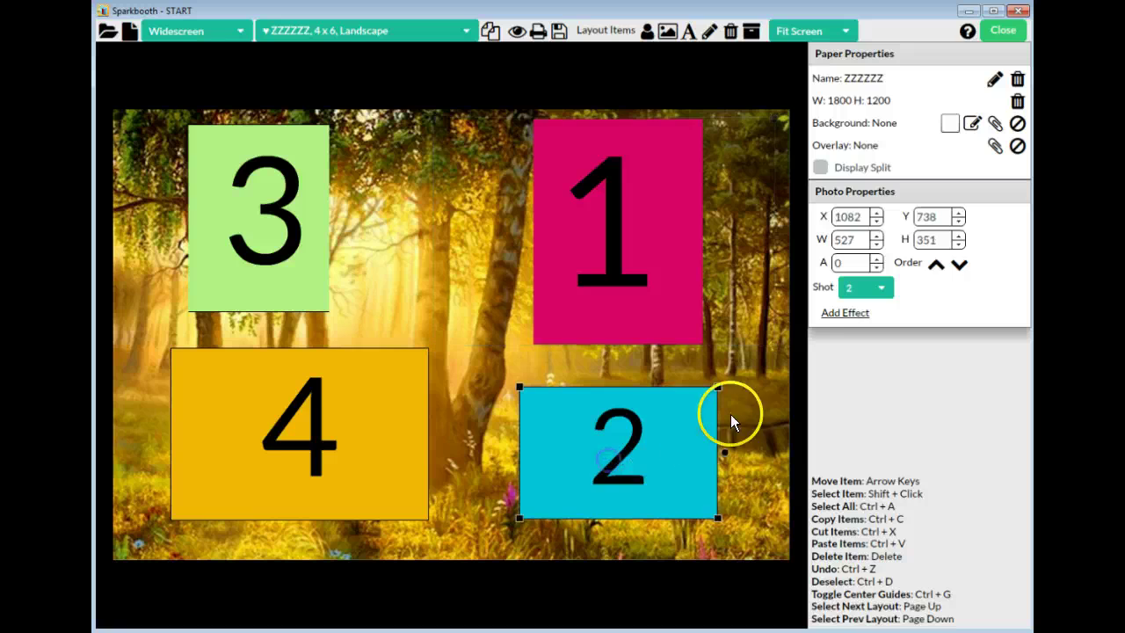
click(958, 268)
click(294, 422)
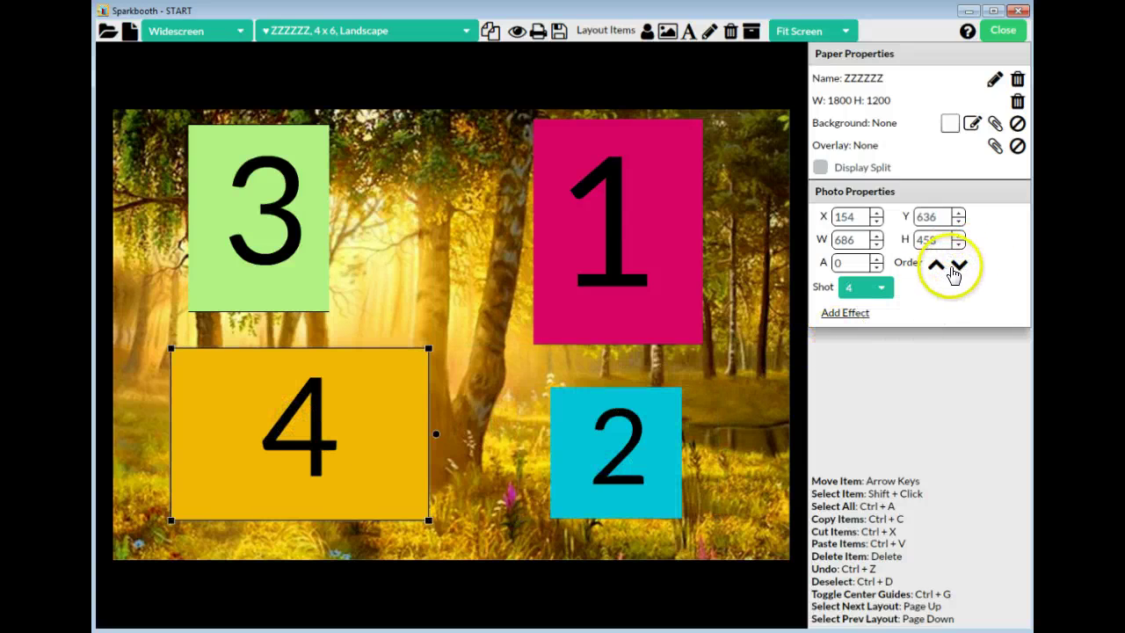
click(955, 269)
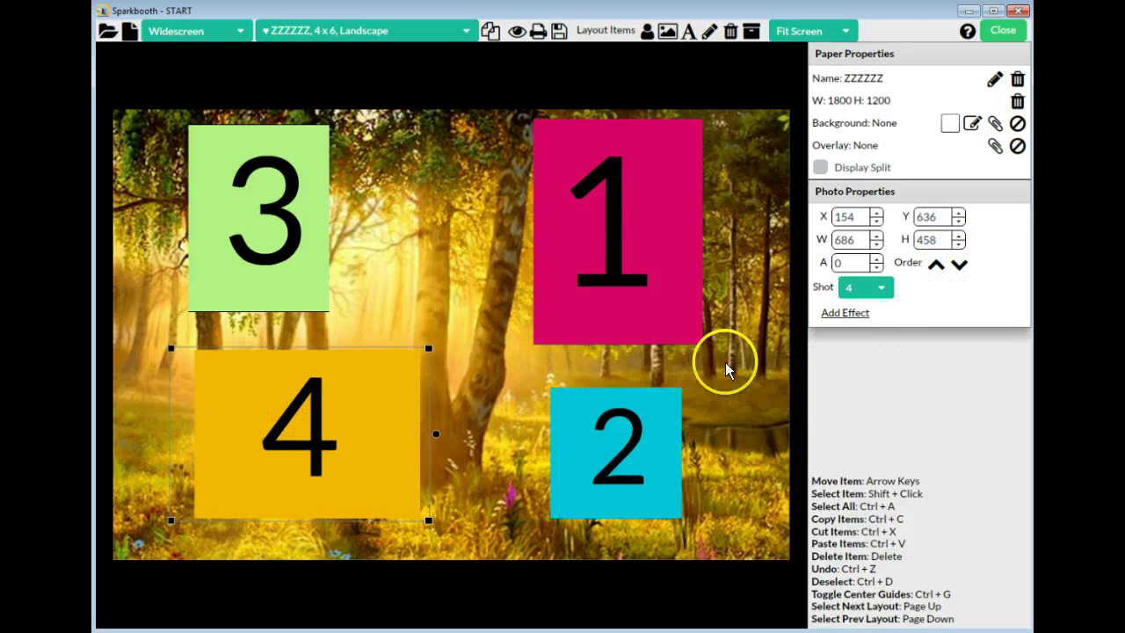
Step: Preview the finished print with sample photos, zoomed out to fit the whole image, and close the preview
click(517, 32)
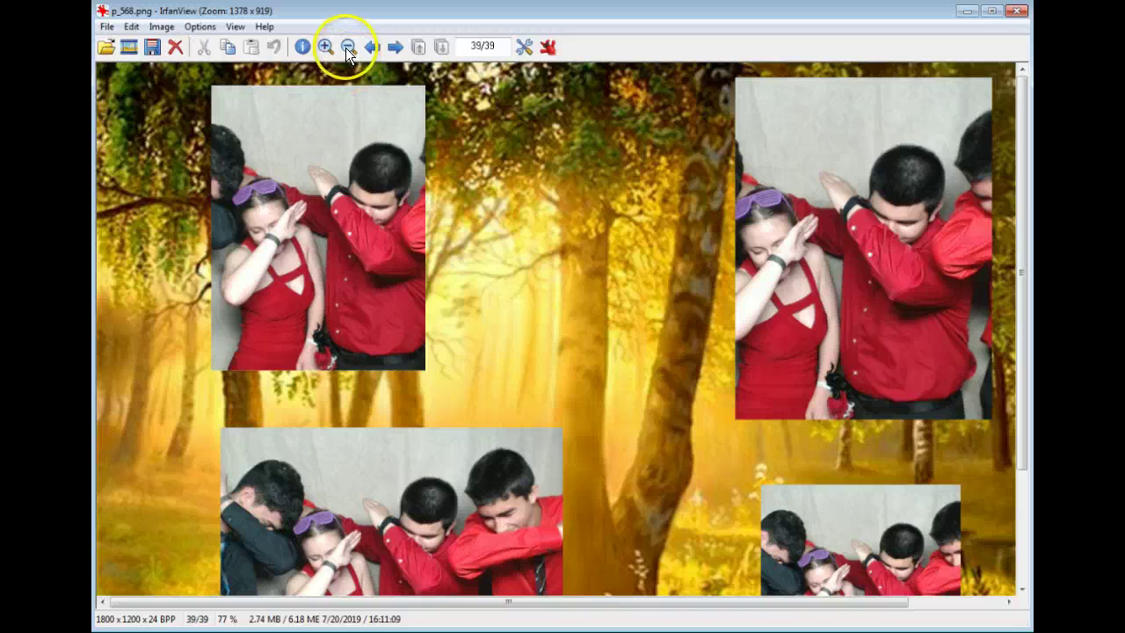
click(344, 45)
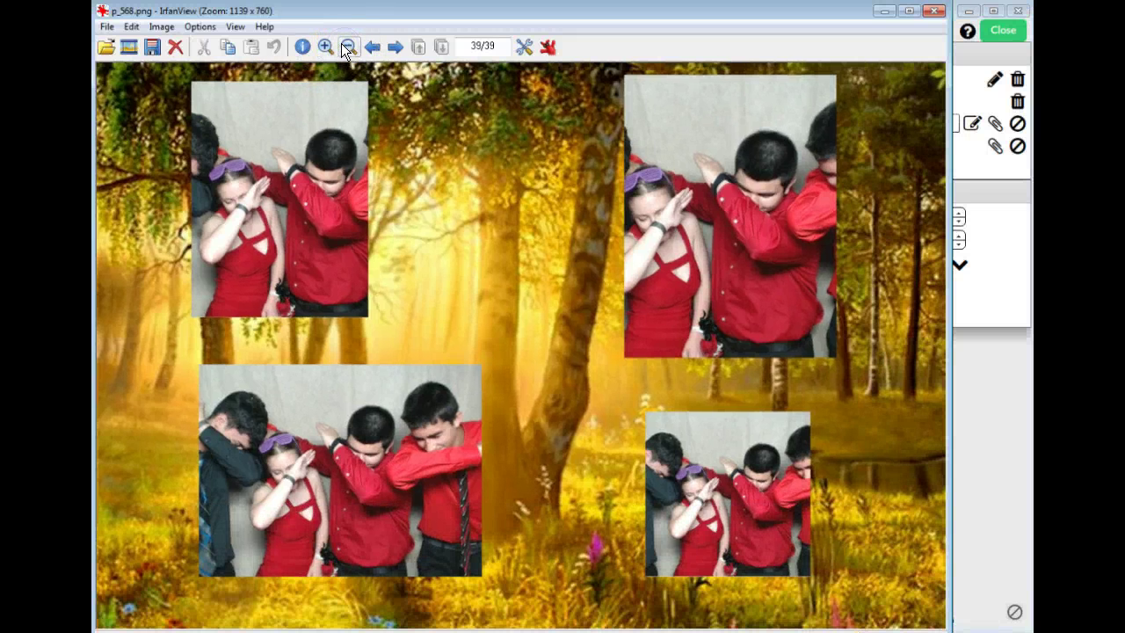
click(494, 264)
click(348, 46)
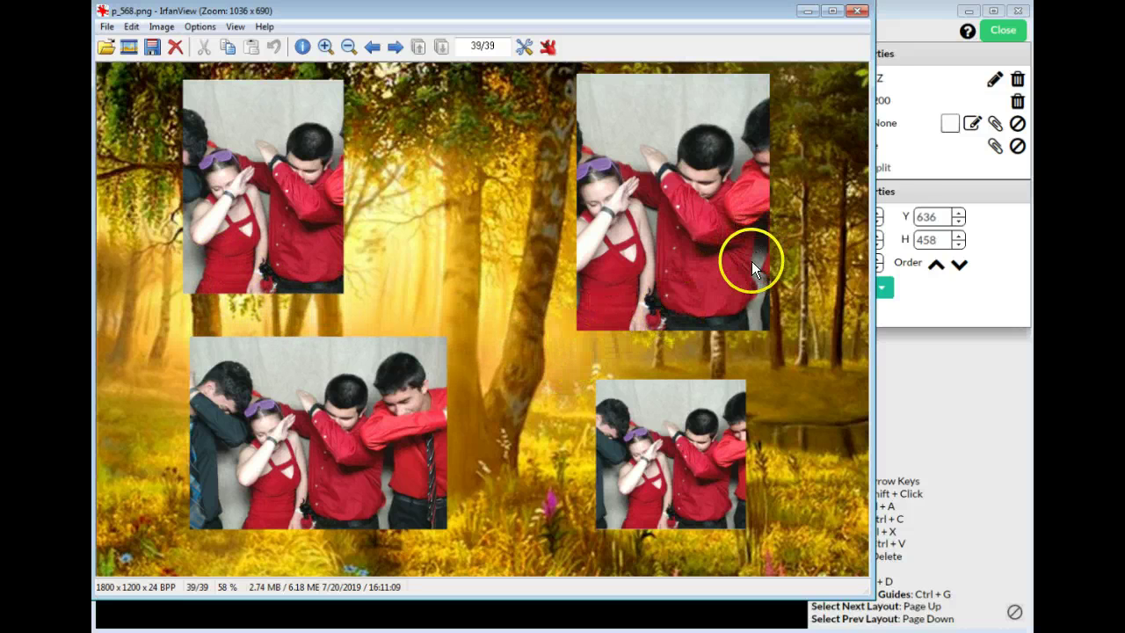
click(857, 10)
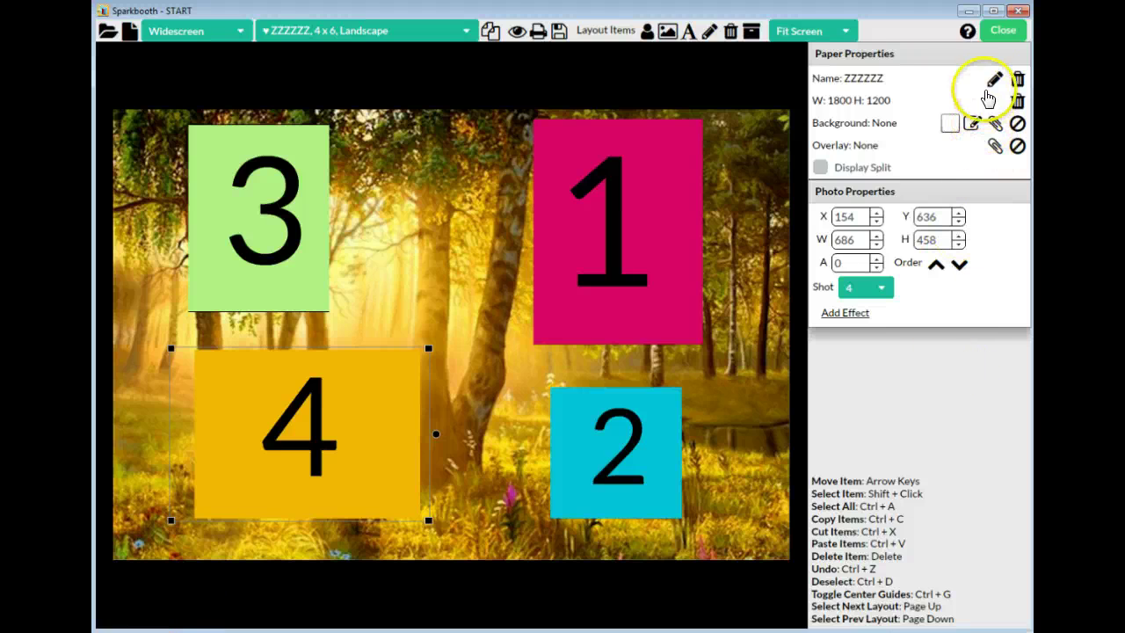
Step: Close the layout editor and review the MultiStyle screen overlay set and its settings for photos 1 to 4
click(1004, 33)
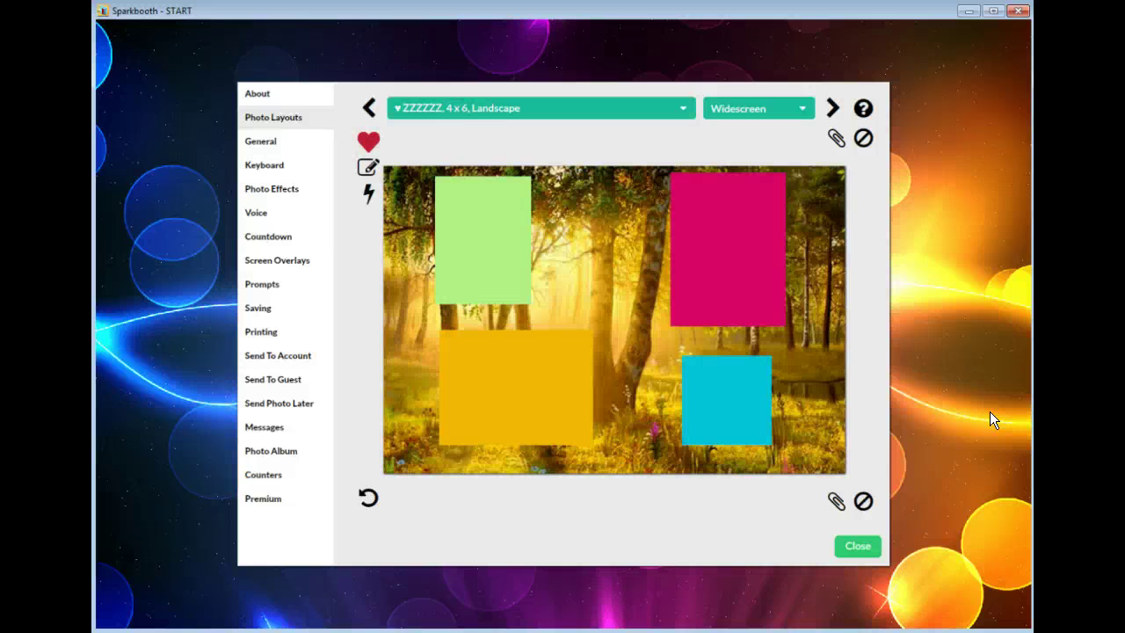
click(278, 261)
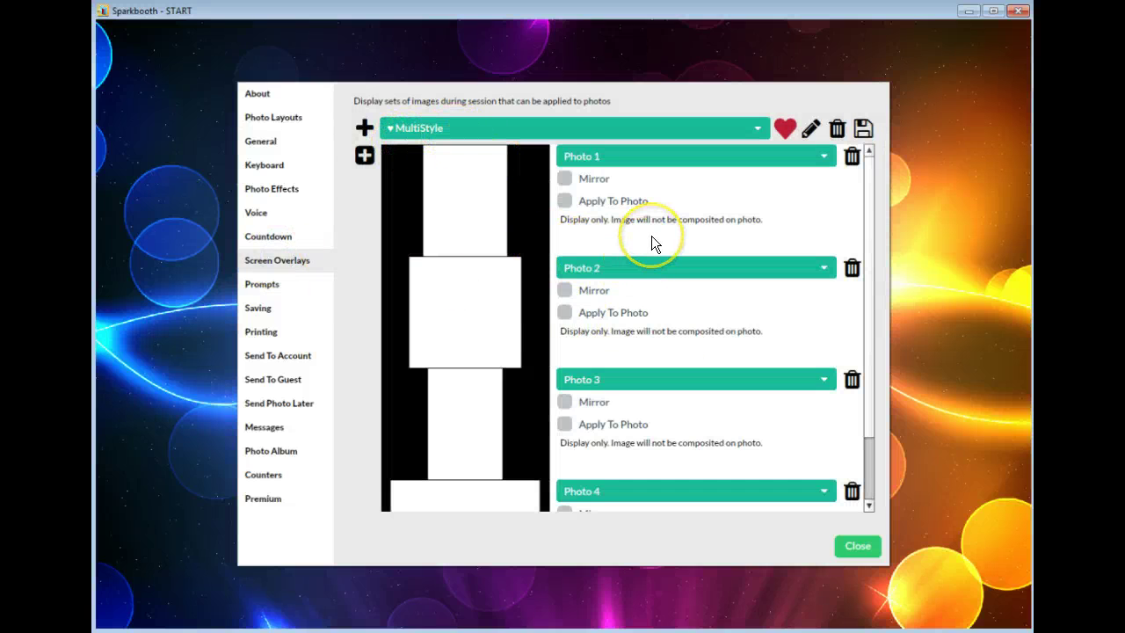
drag(861, 201, 855, 164)
scroll(462, 475, down, 1)
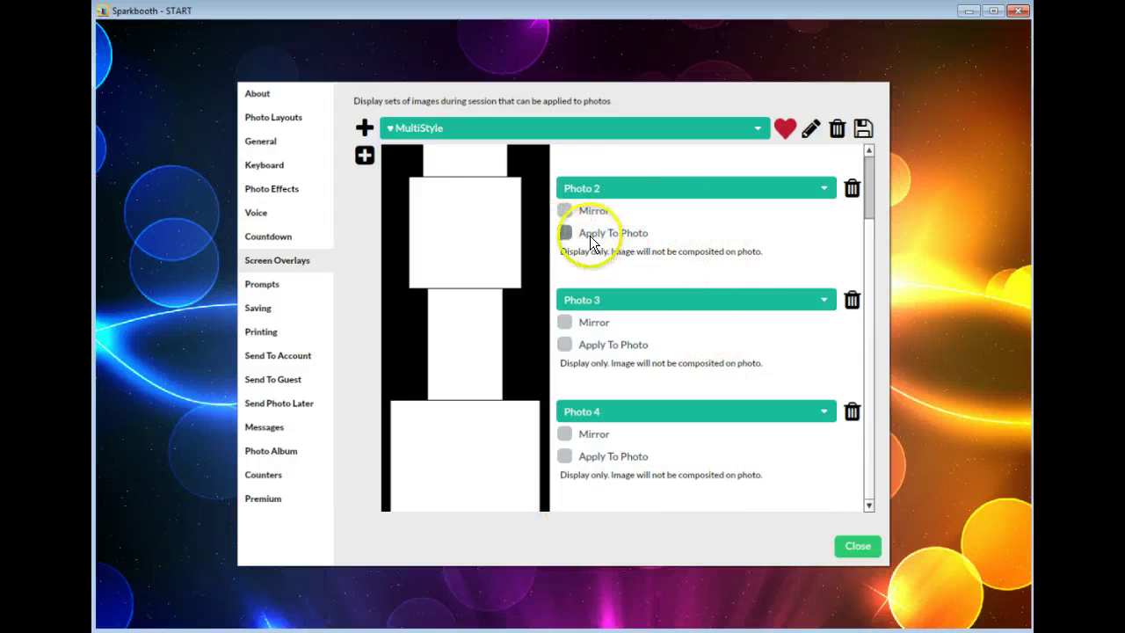
scroll(676, 236, up, 1)
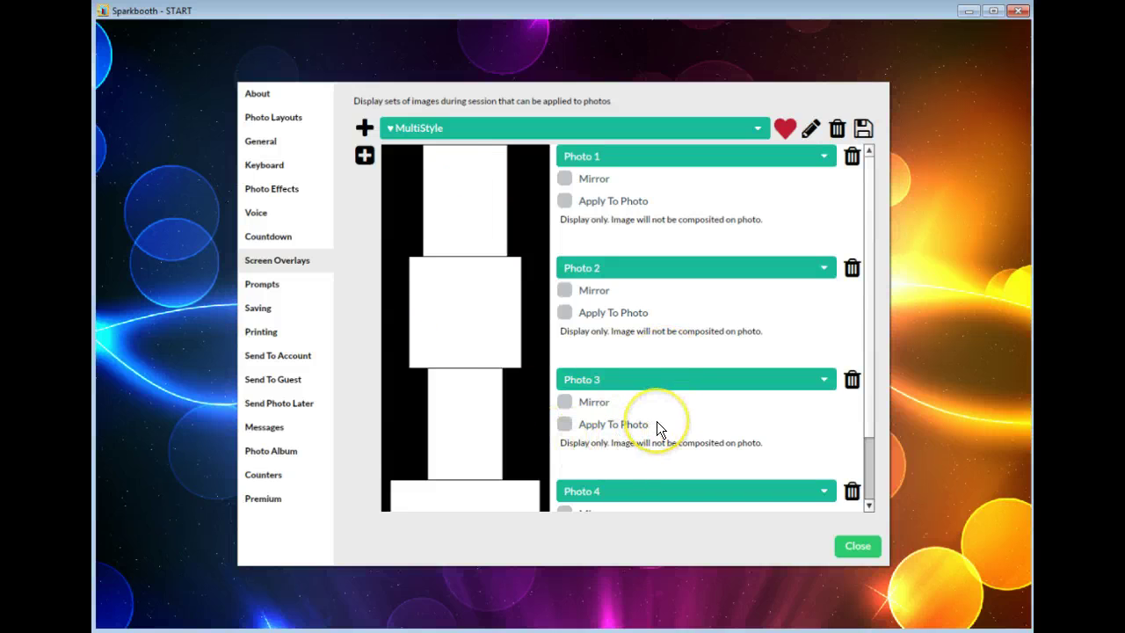
scroll(659, 428, down, 1)
scroll(659, 428, up, 1)
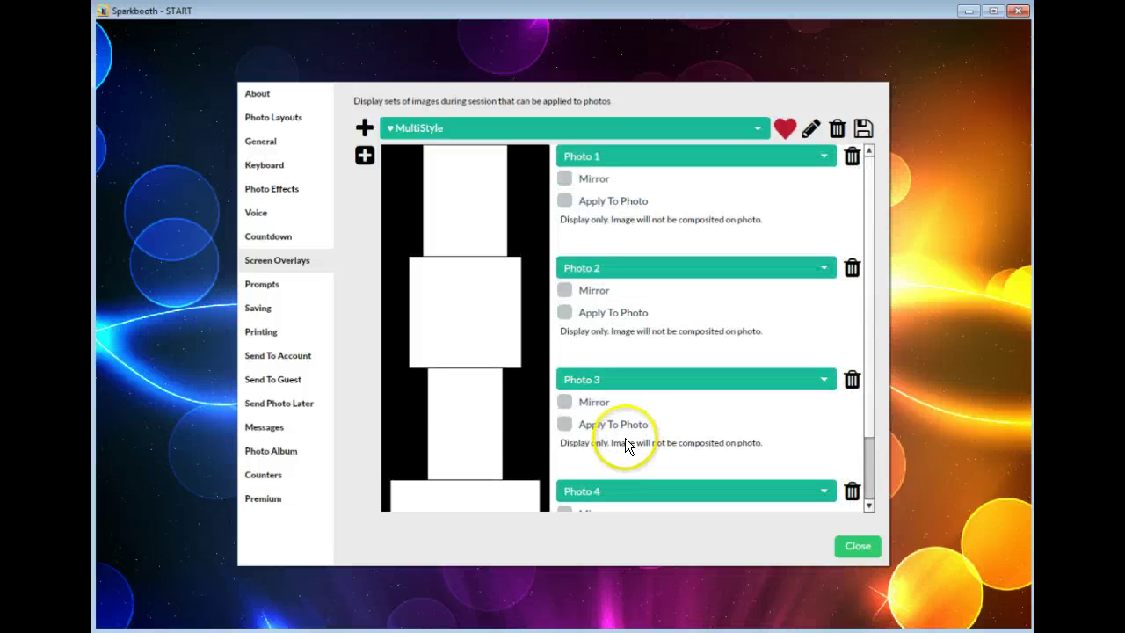
Step: Enable Apply To Photo for the overlays of photos 1 to 4 in the MultiStyle set and close the settings
click(563, 202)
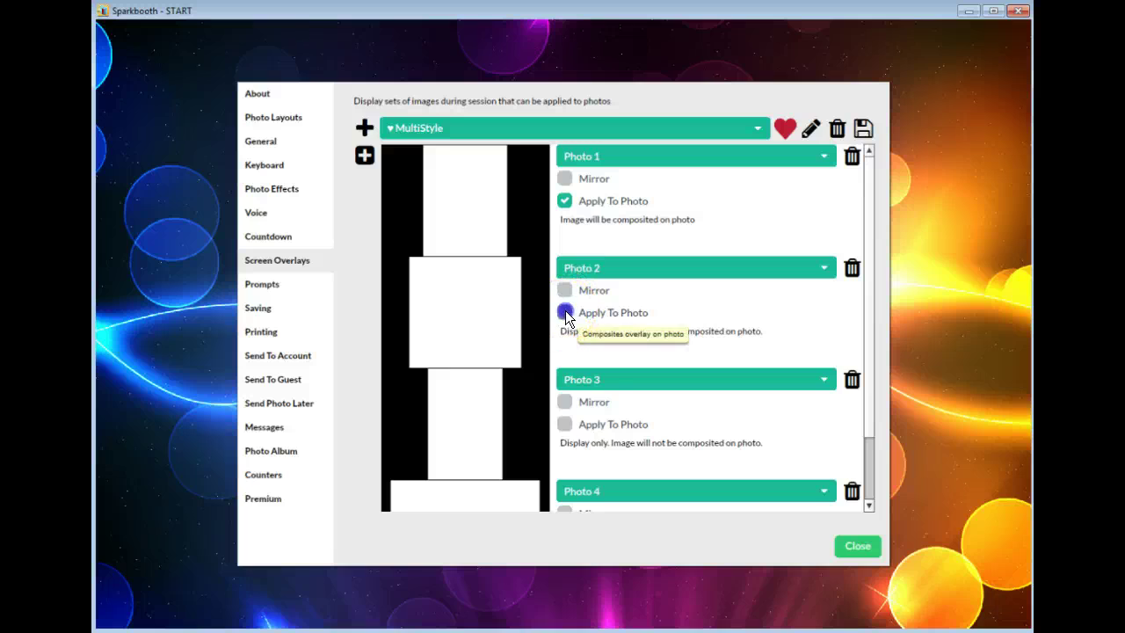
click(565, 312)
click(564, 424)
scroll(613, 456, down, 2)
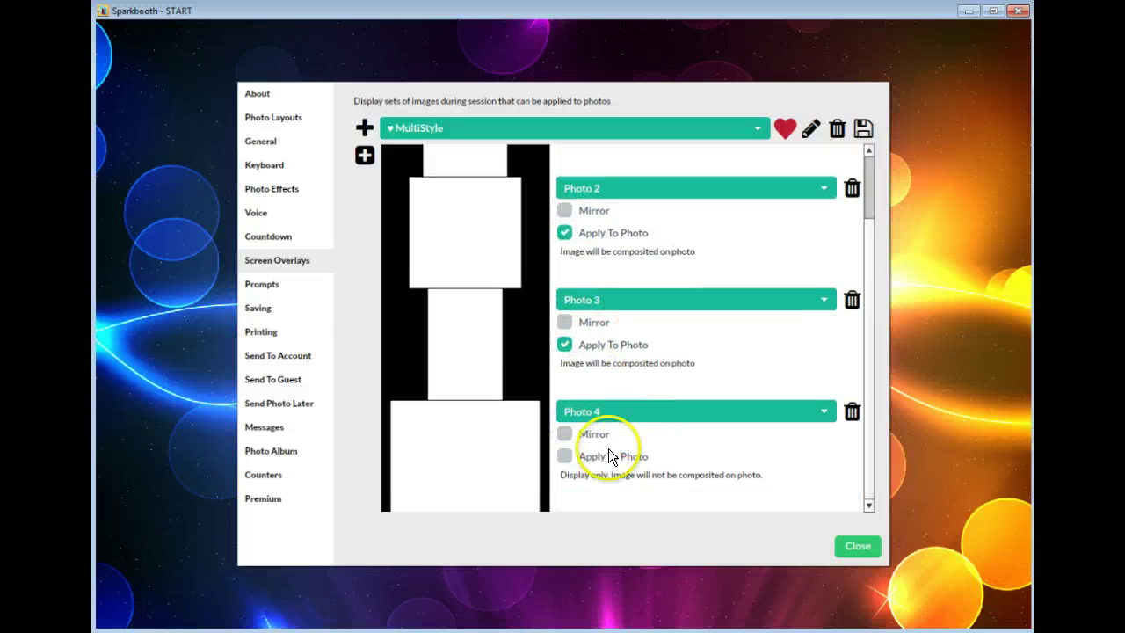
click(562, 453)
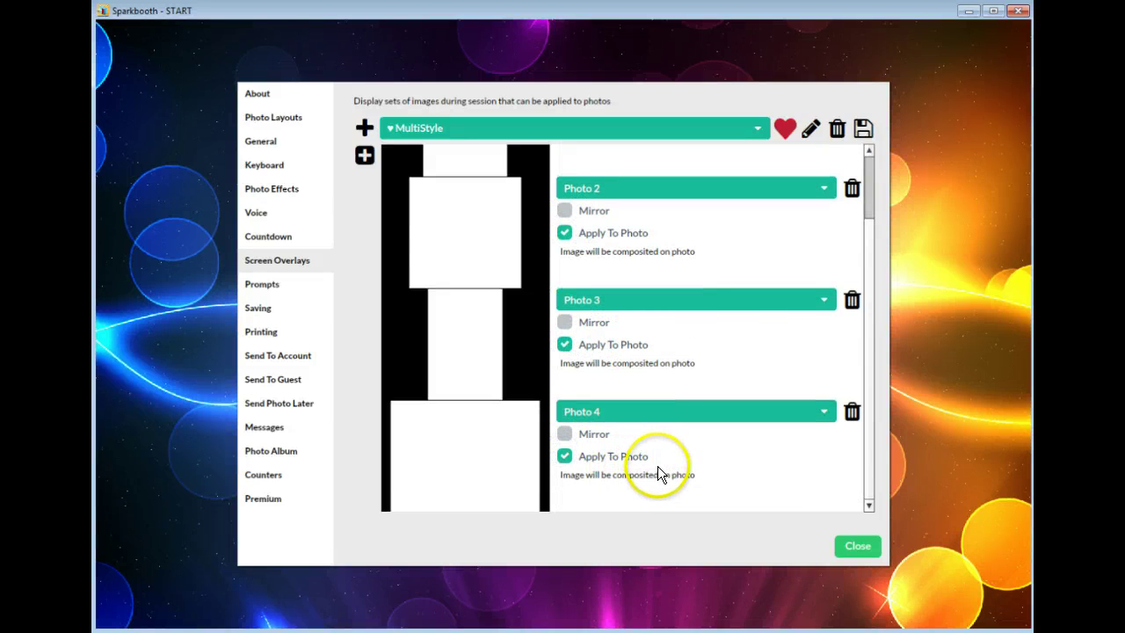
click(856, 545)
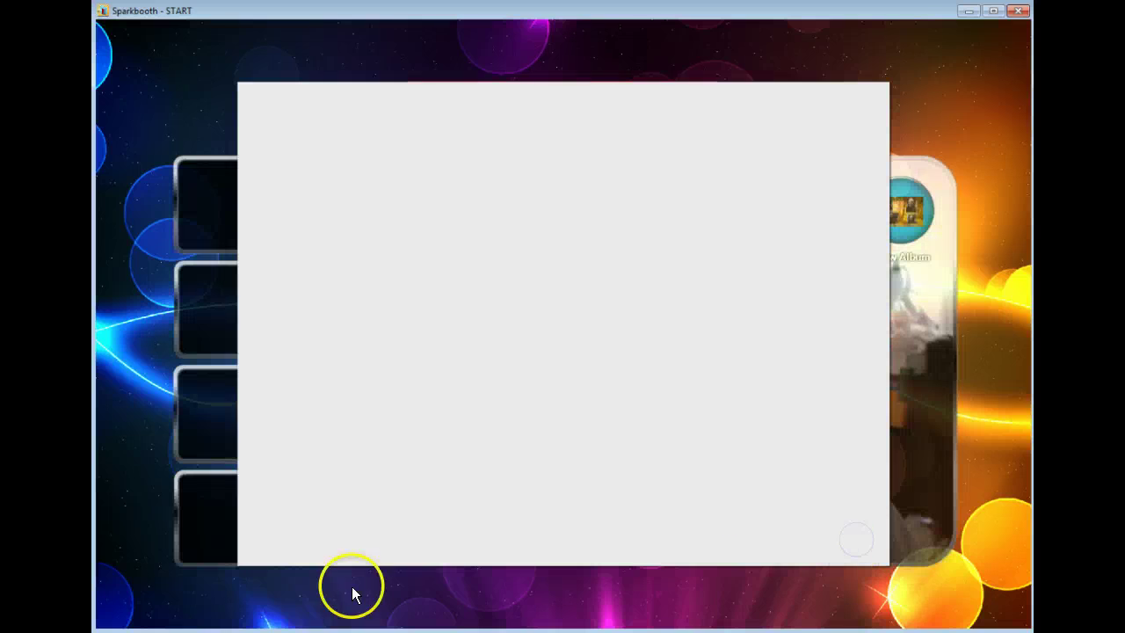